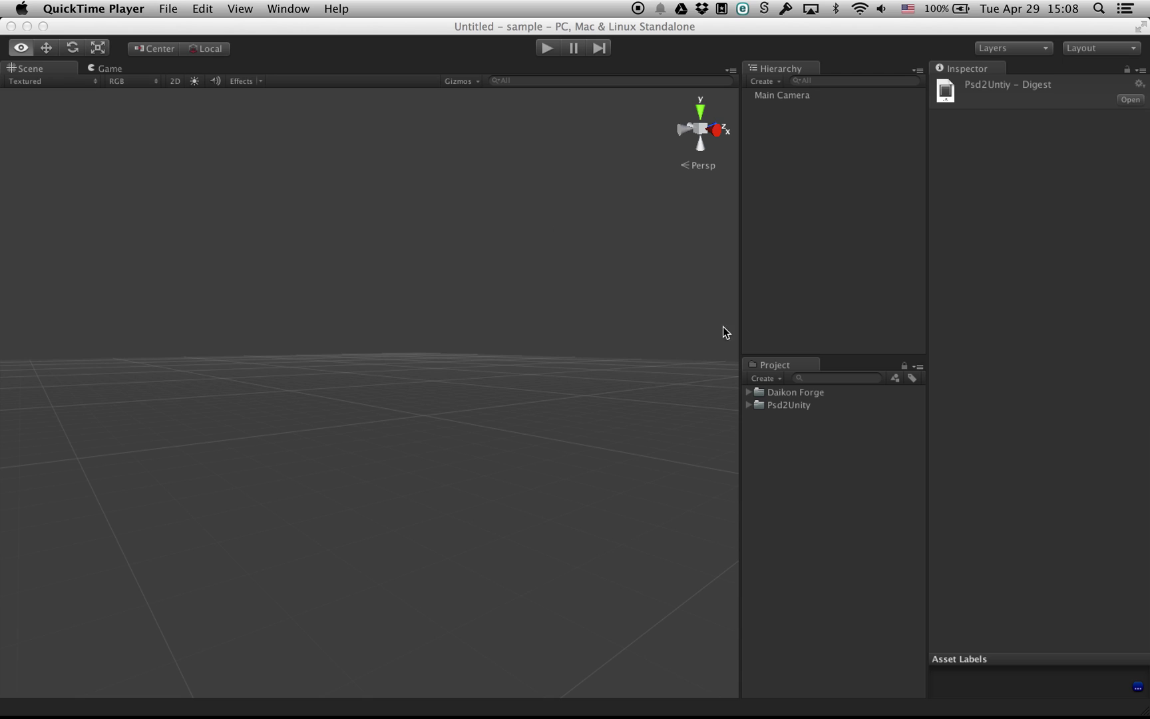
Reveal the Psd2Untiy – Digest script from Psd2Unity > PhotoshopScripts in Finder.
click(799, 395)
click(791, 407)
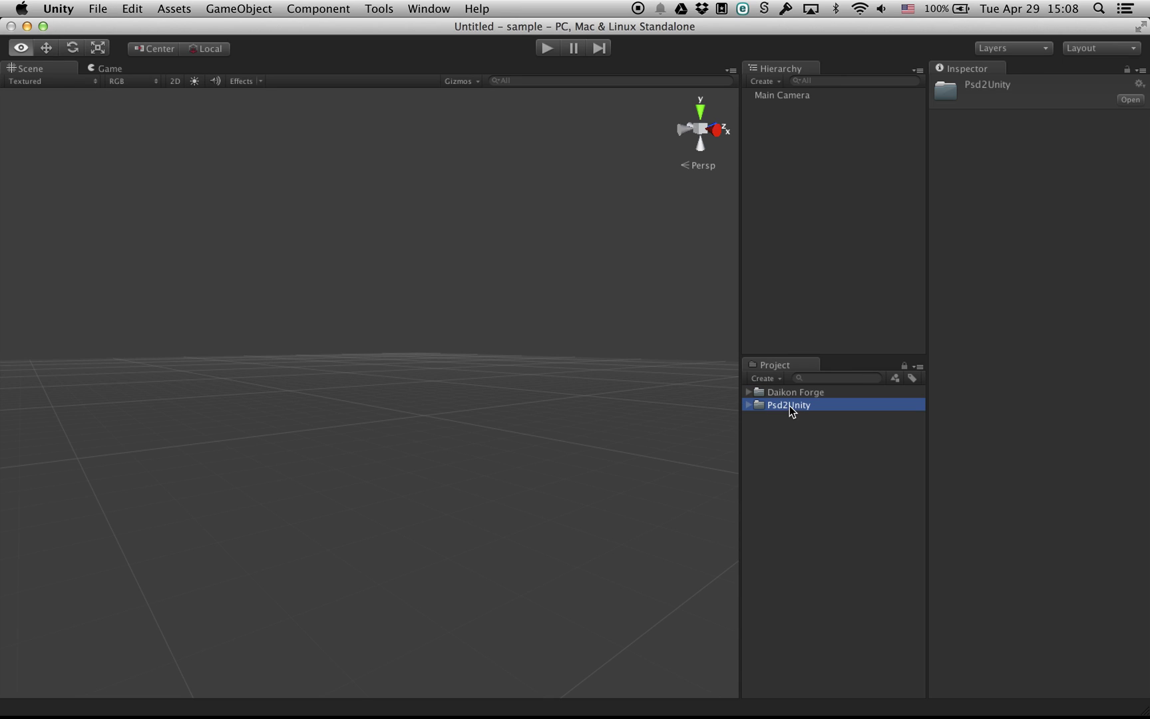
click(749, 405)
click(790, 443)
click(760, 443)
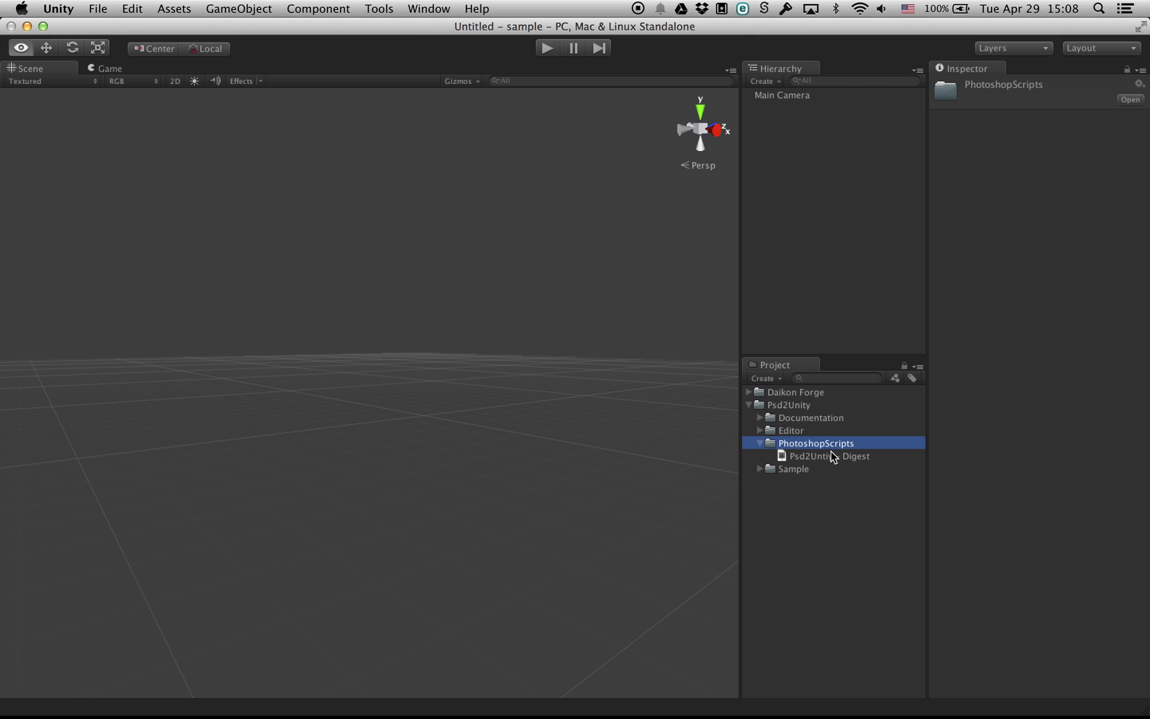
click(862, 457)
right_click(862, 457)
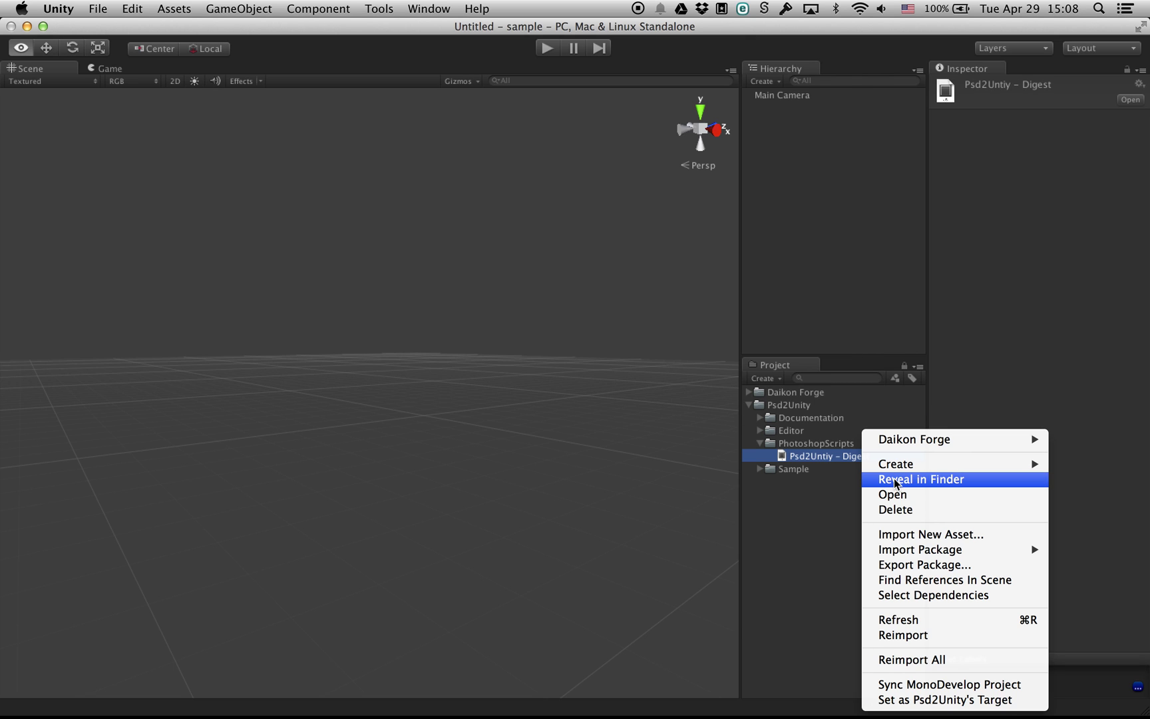
click(895, 481)
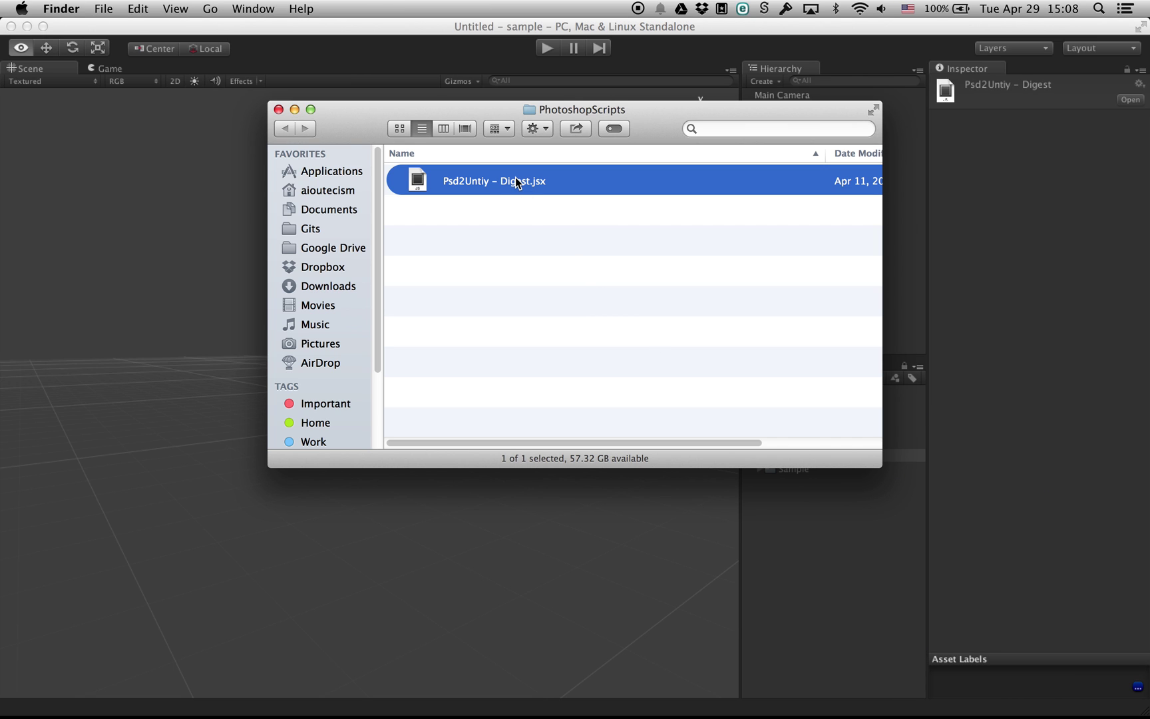
Copy Psd2Untiy – Digest.jsx into Adobe Photoshop CC's Presets/Scripts folder, then close Finder.
right_click(518, 182)
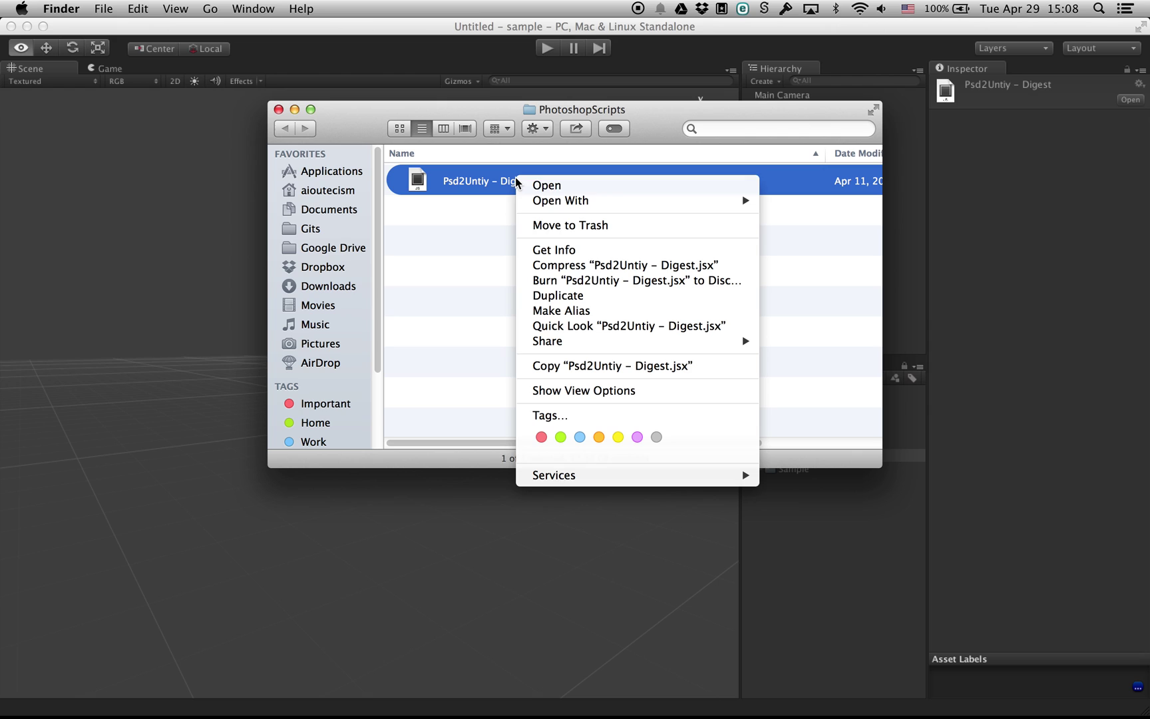
click(600, 367)
click(331, 175)
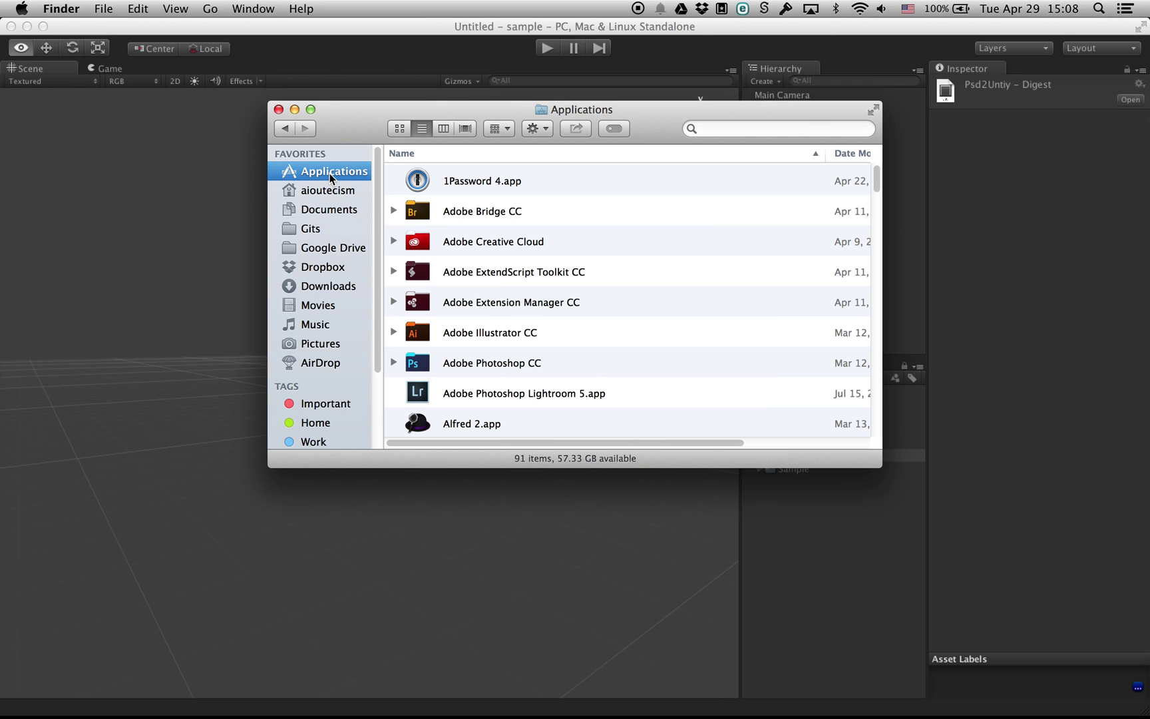
double_click(506, 361)
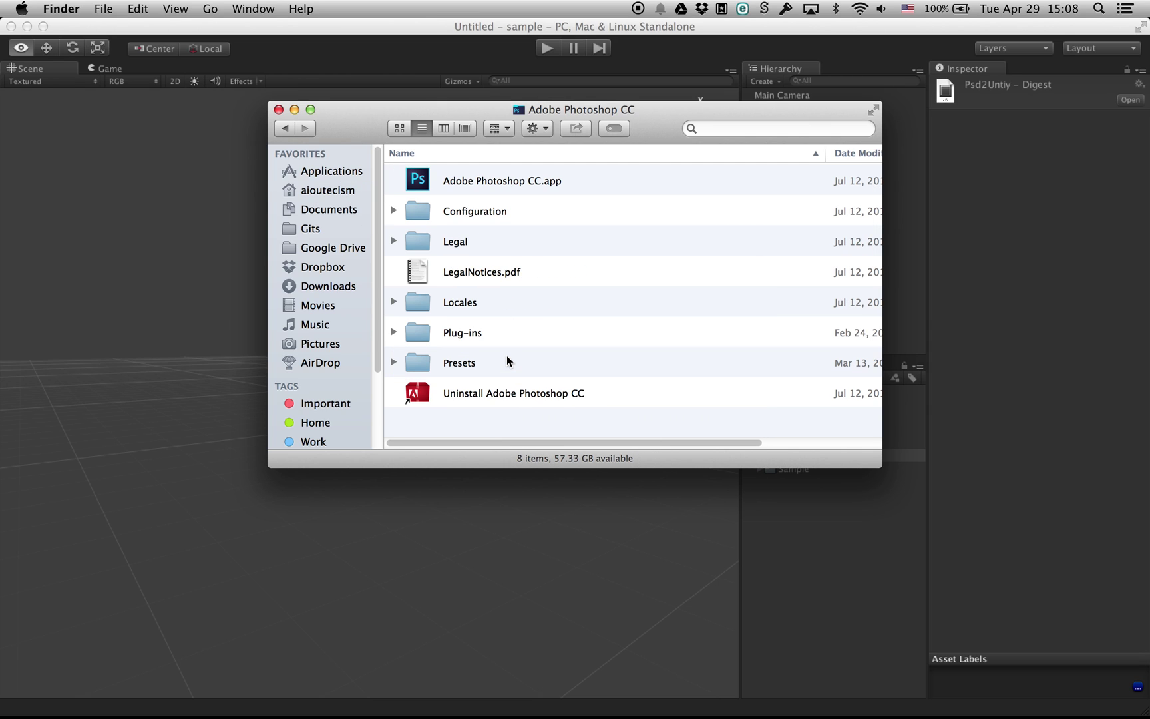
double_click(488, 360)
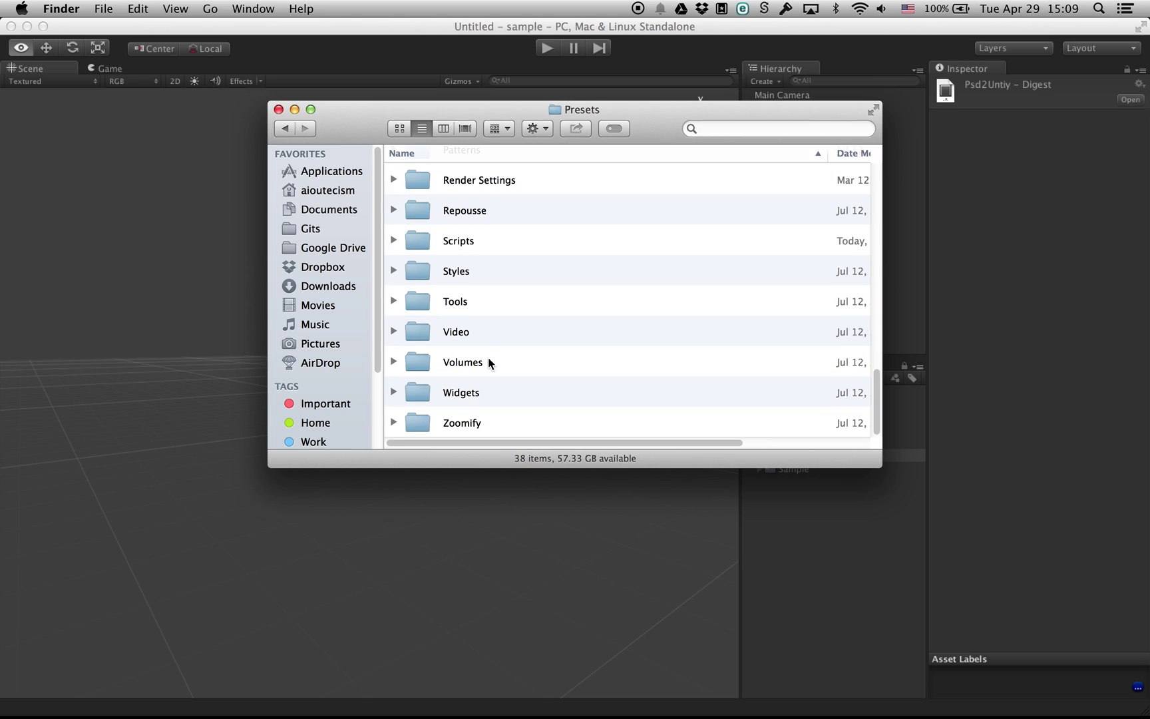
double_click(526, 244)
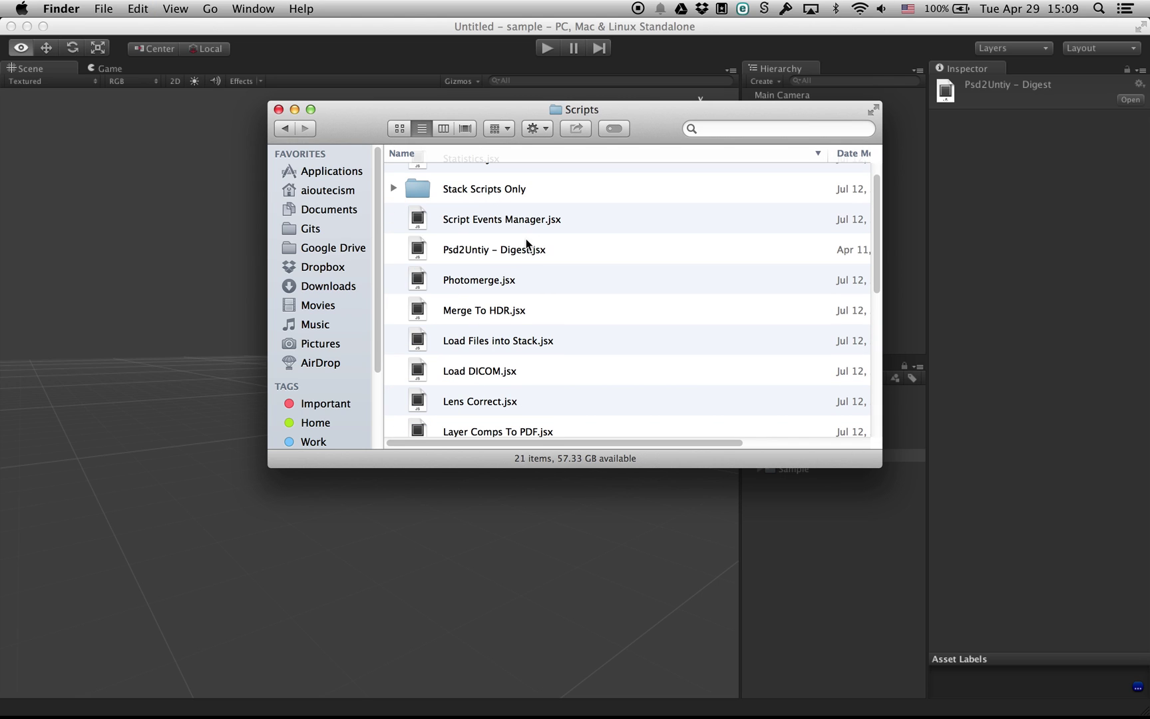
click(554, 255)
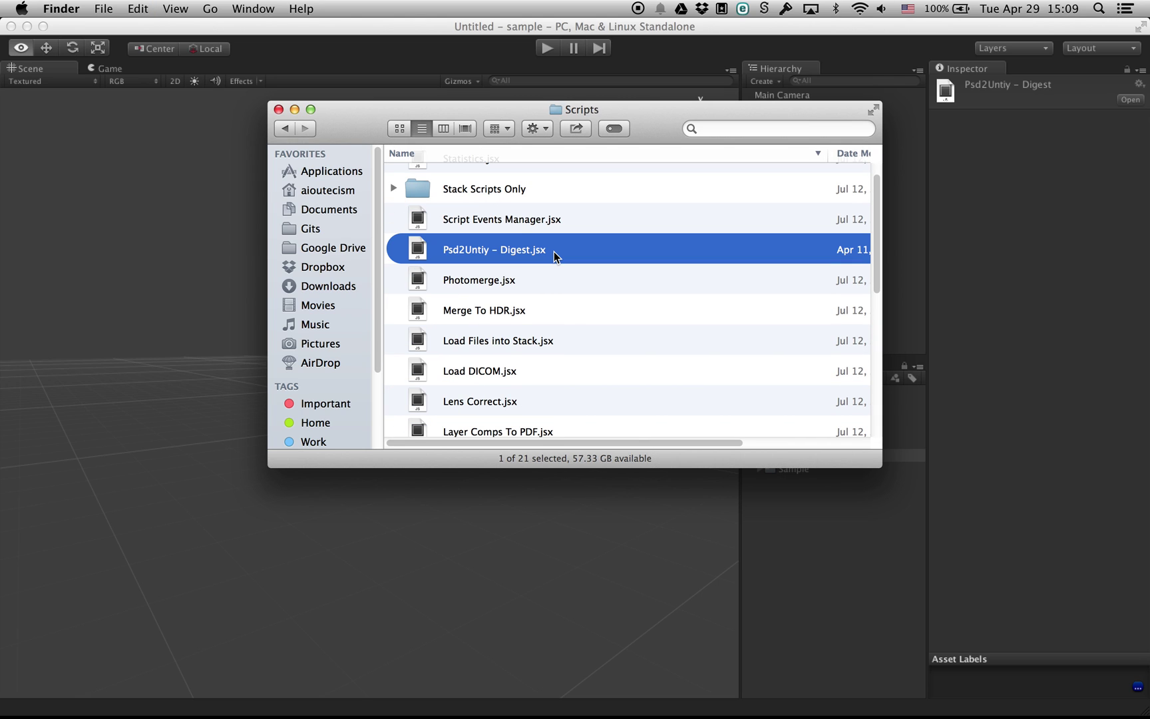
click(278, 110)
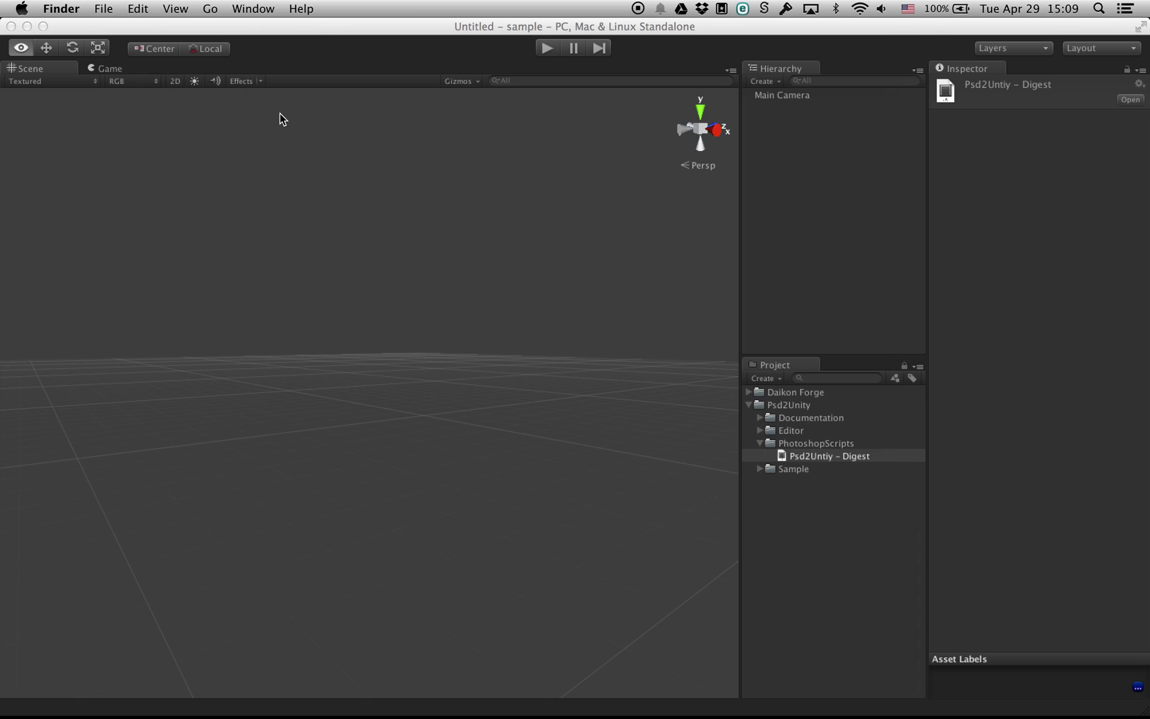
Open Scene-Store.psd from the Sample folder in Photoshop.
click(759, 443)
click(760, 456)
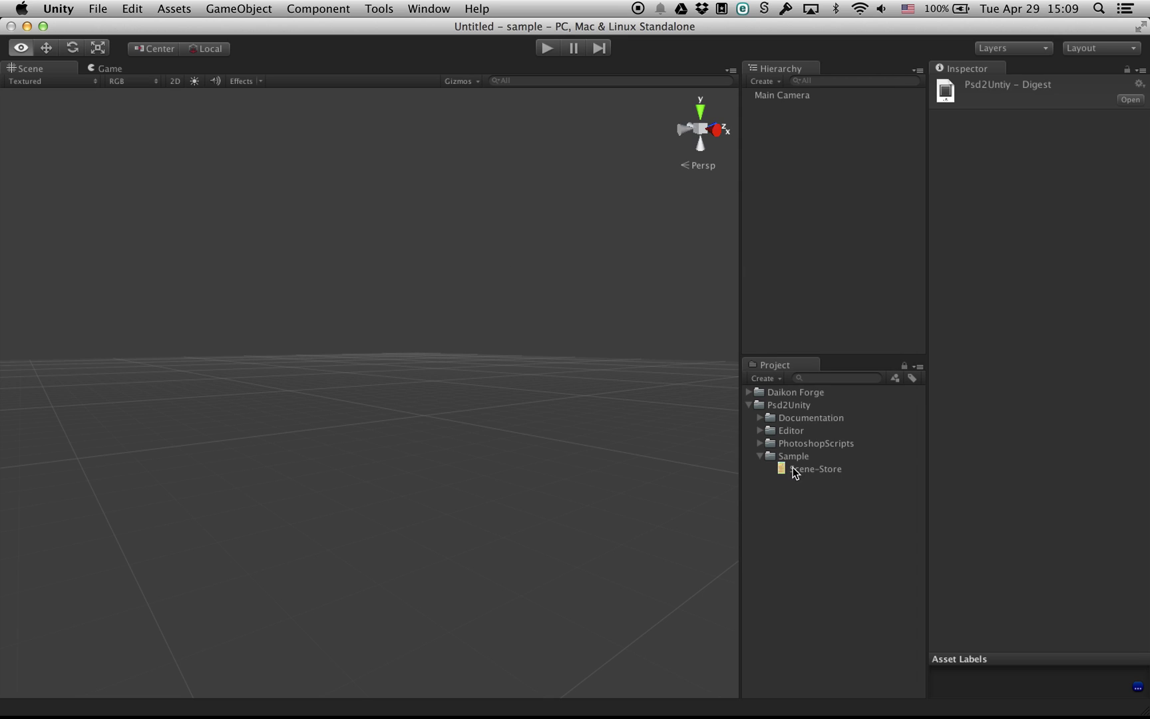
double_click(844, 470)
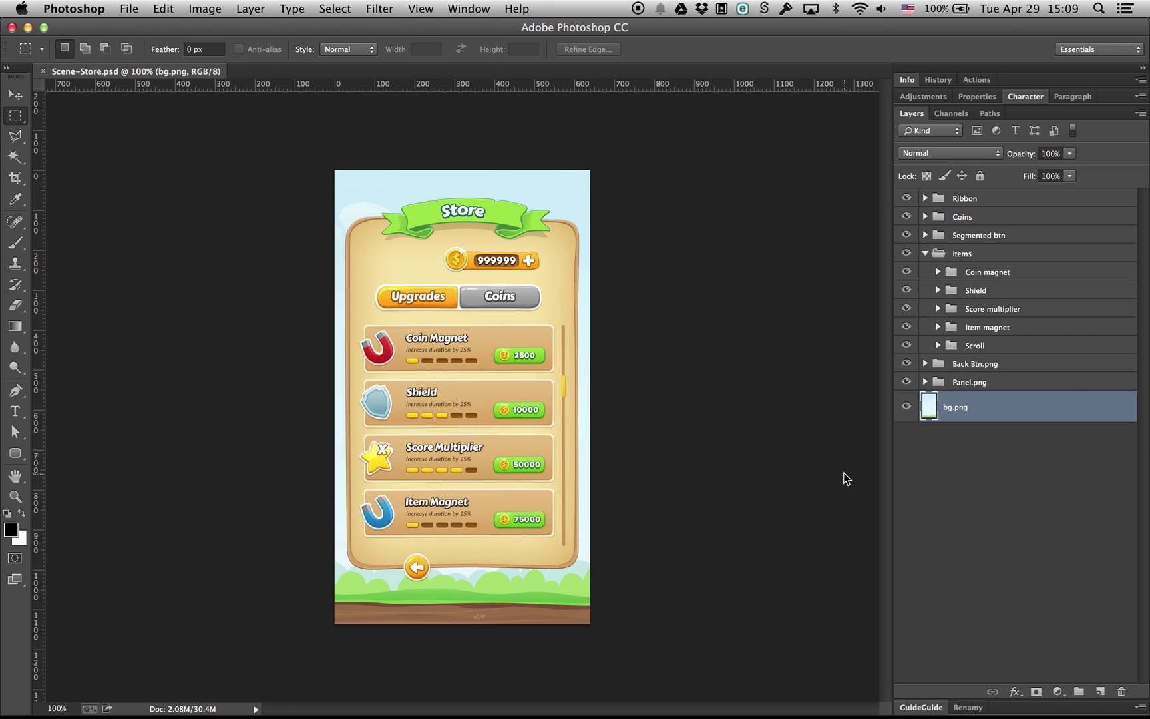
Expand the Ribbon, Coins, Segmented btn and Coin magnet layer groups.
click(926, 198)
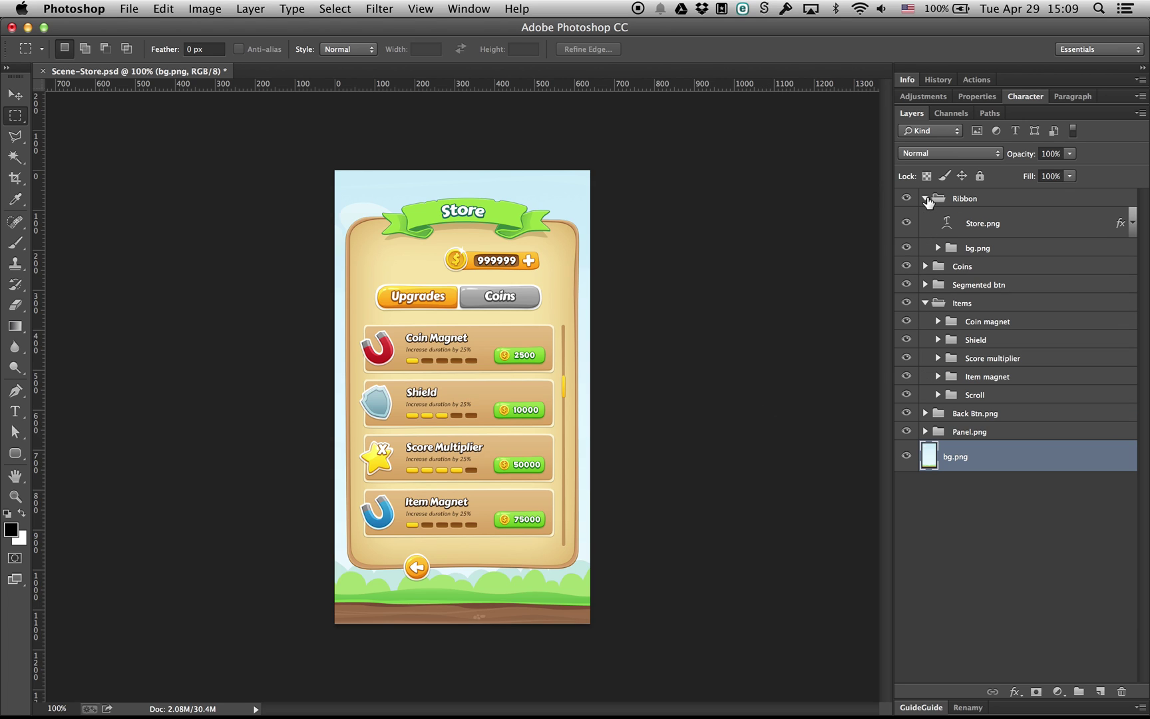
click(925, 265)
click(926, 366)
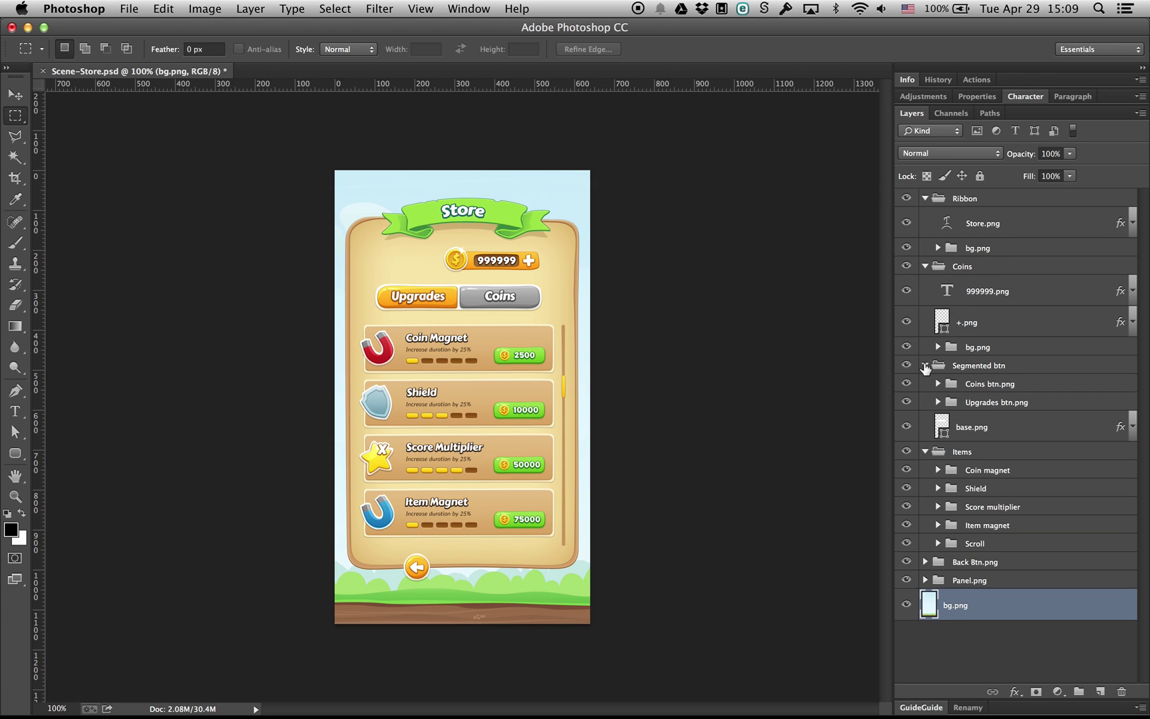
click(938, 470)
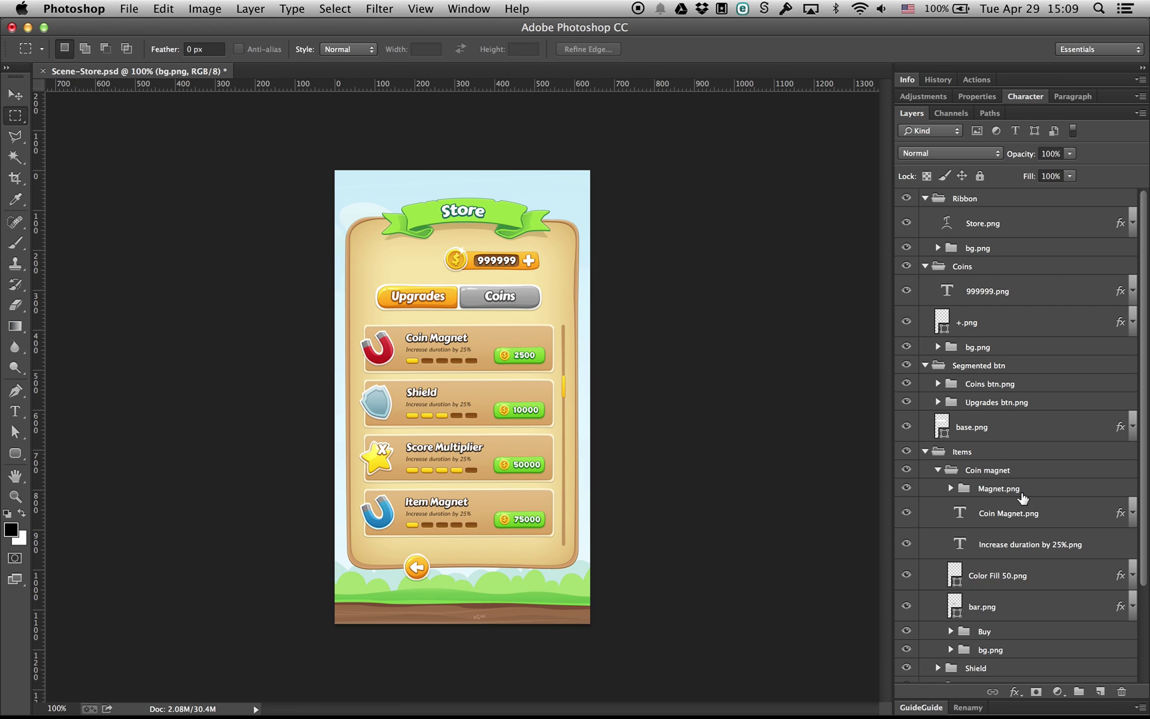
scroll(1023, 497, down, 5)
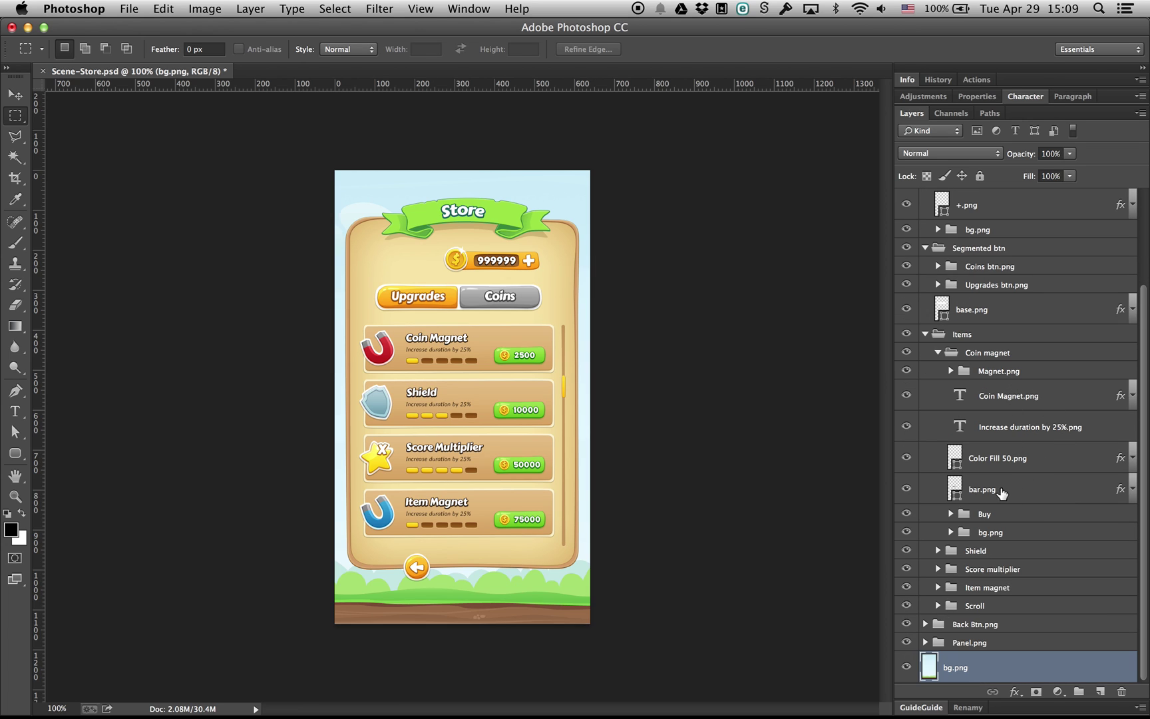
Export the Scene-Store assets to Unity with the Psd2Untiy – Digest script.
click(135, 8)
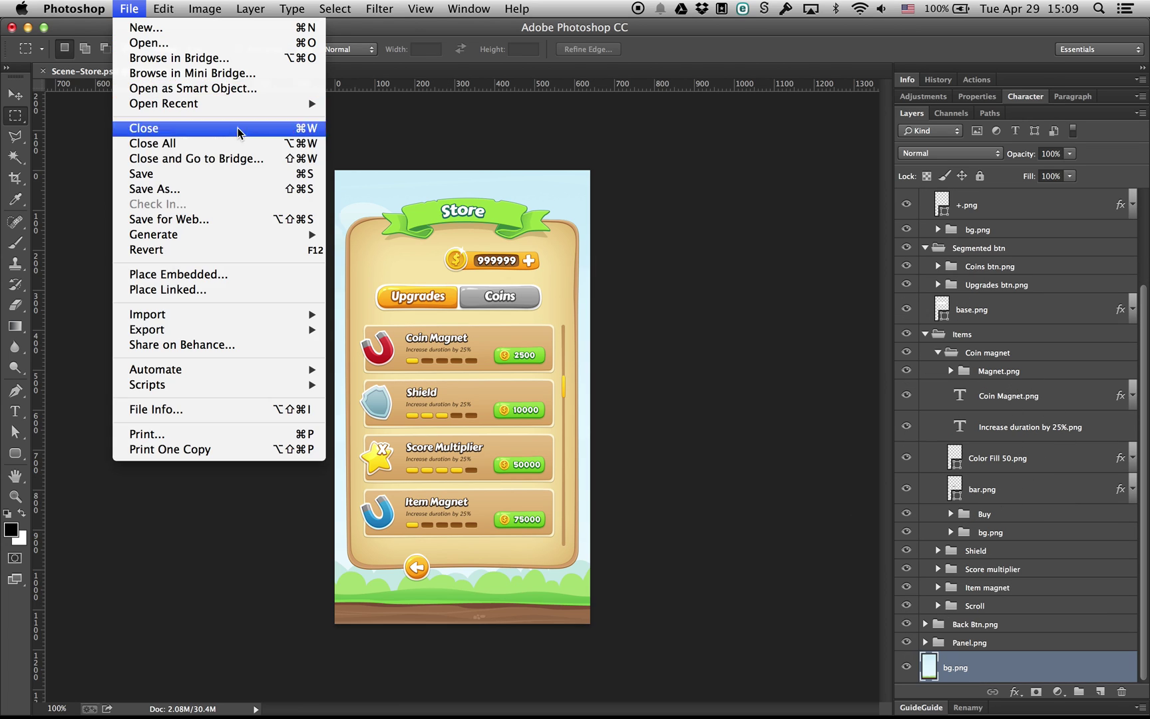
mouse_move(267, 386)
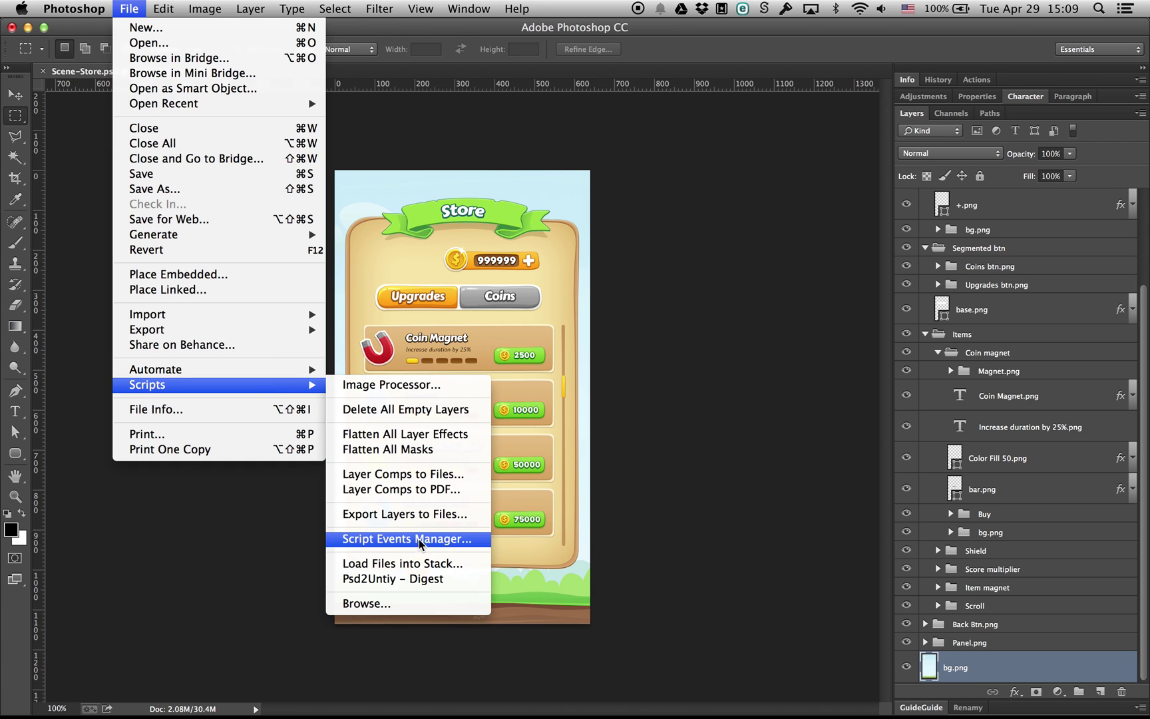
click(474, 580)
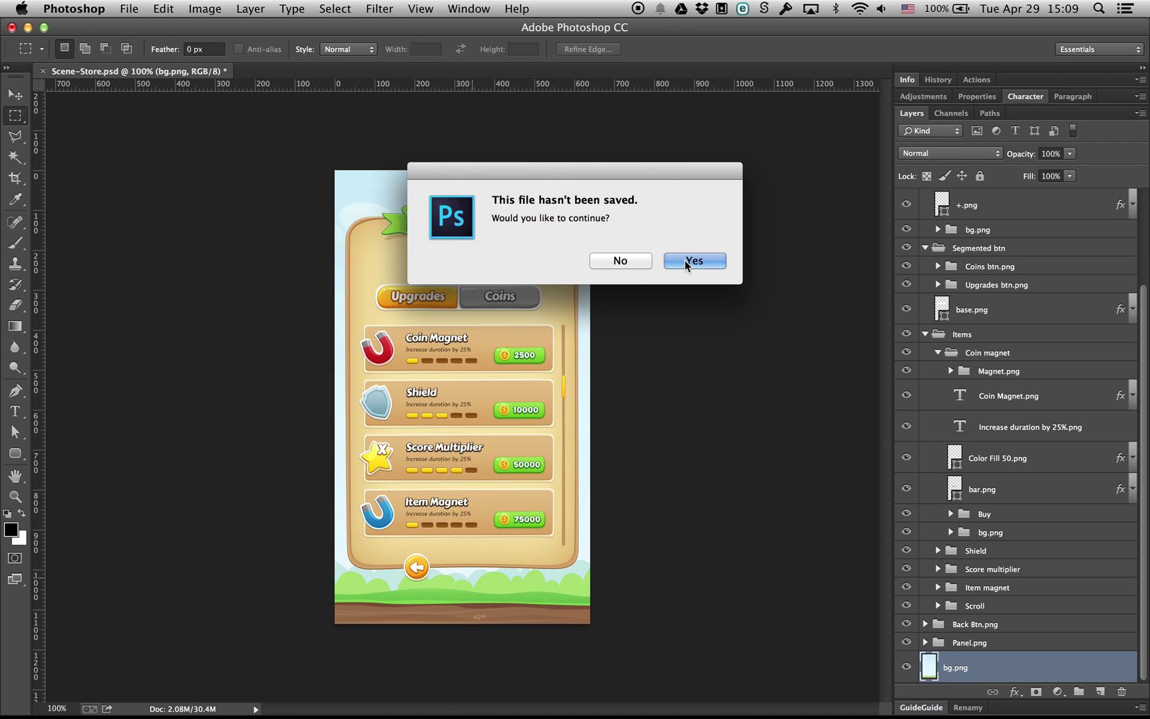
click(685, 261)
click(685, 261)
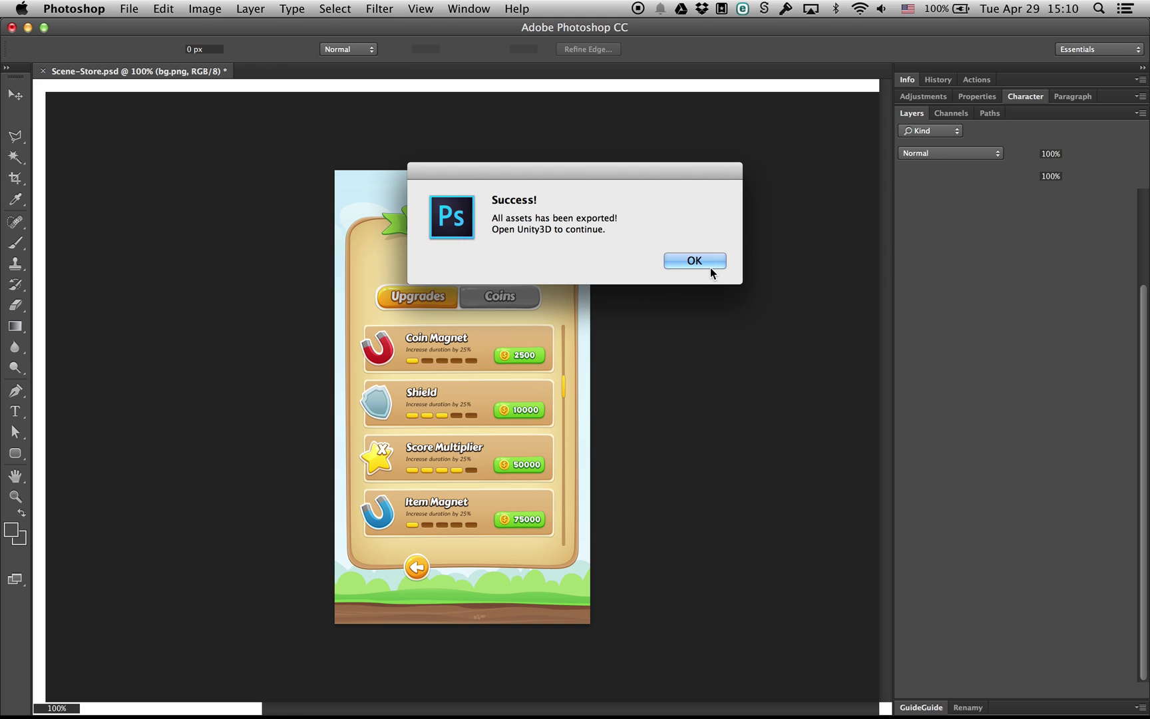
click(713, 266)
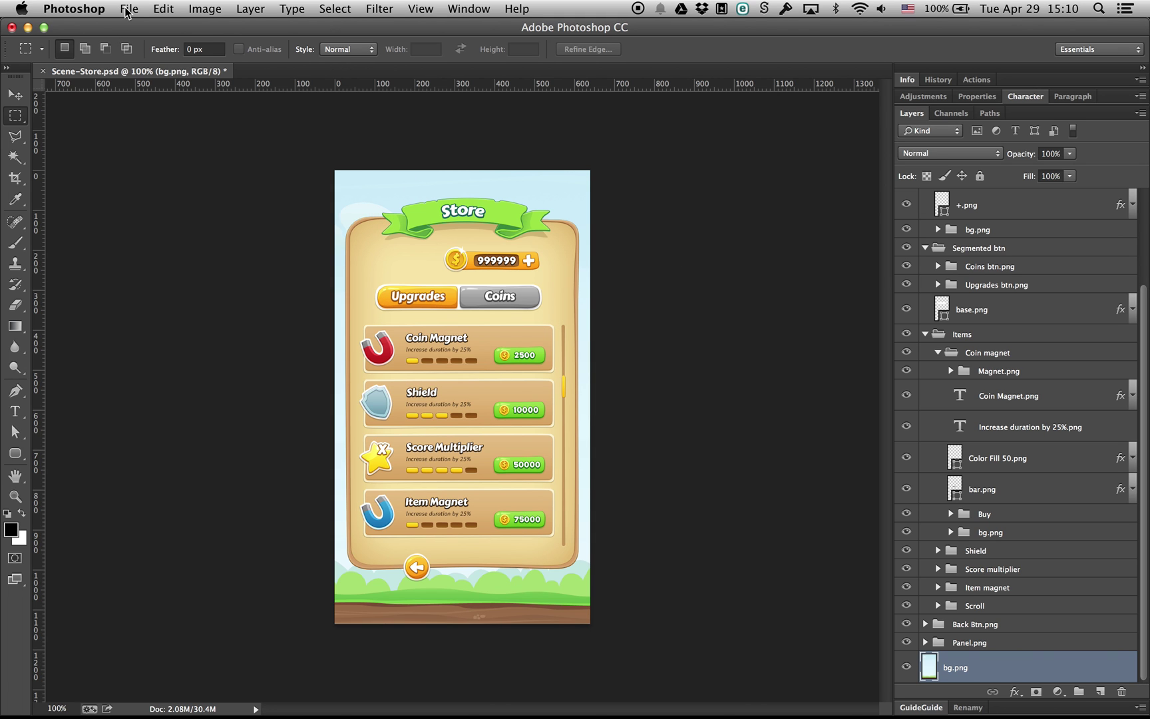
Quit Photoshop without saving the document.
click(96, 9)
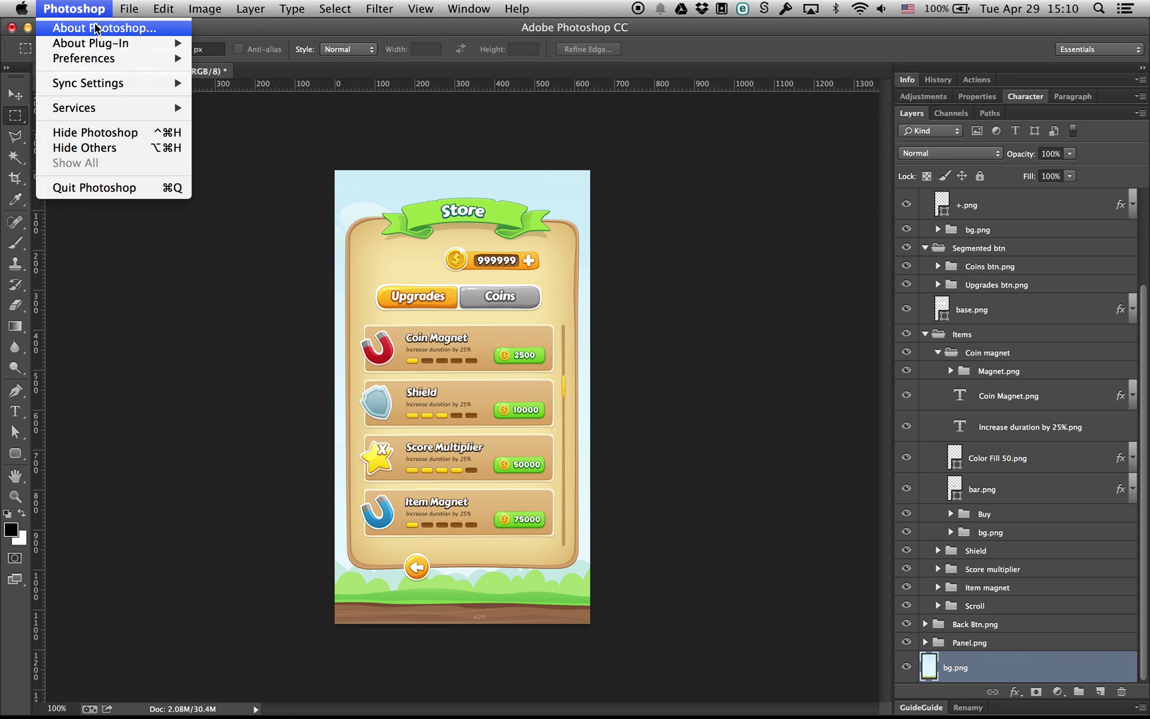
click(132, 191)
click(525, 267)
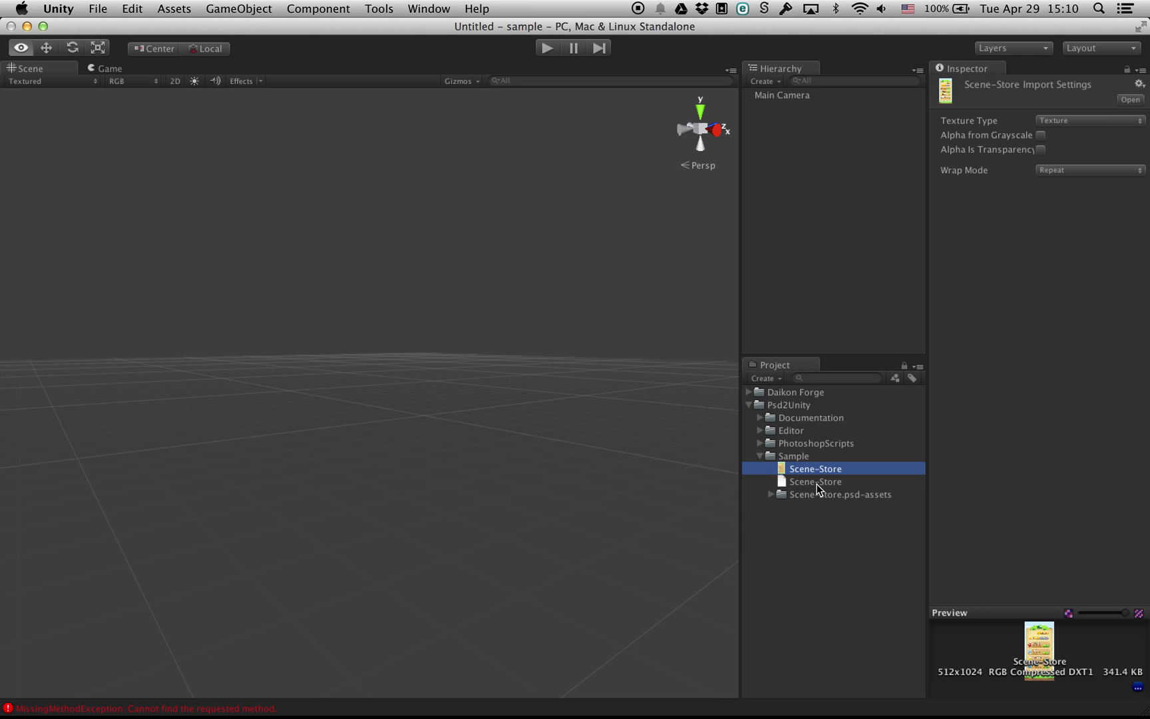
Browse the sprites in Scene-Store.psd-assets and preview the Coins-bg sprite.
click(817, 483)
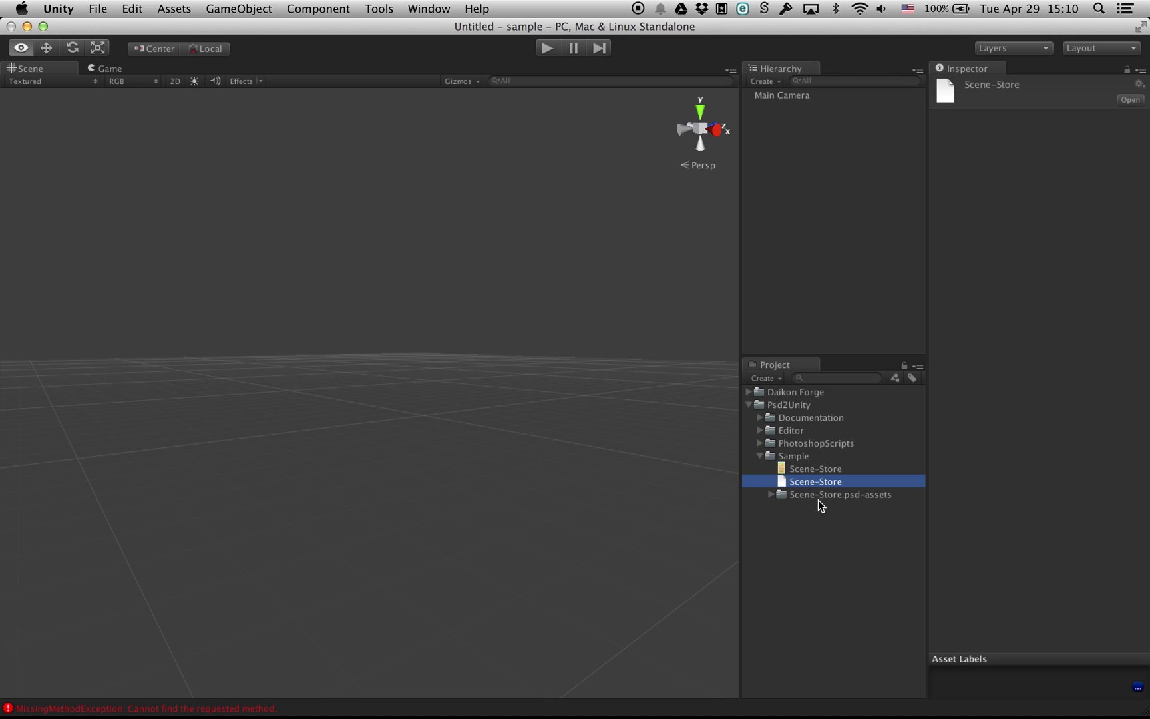
click(820, 496)
click(772, 495)
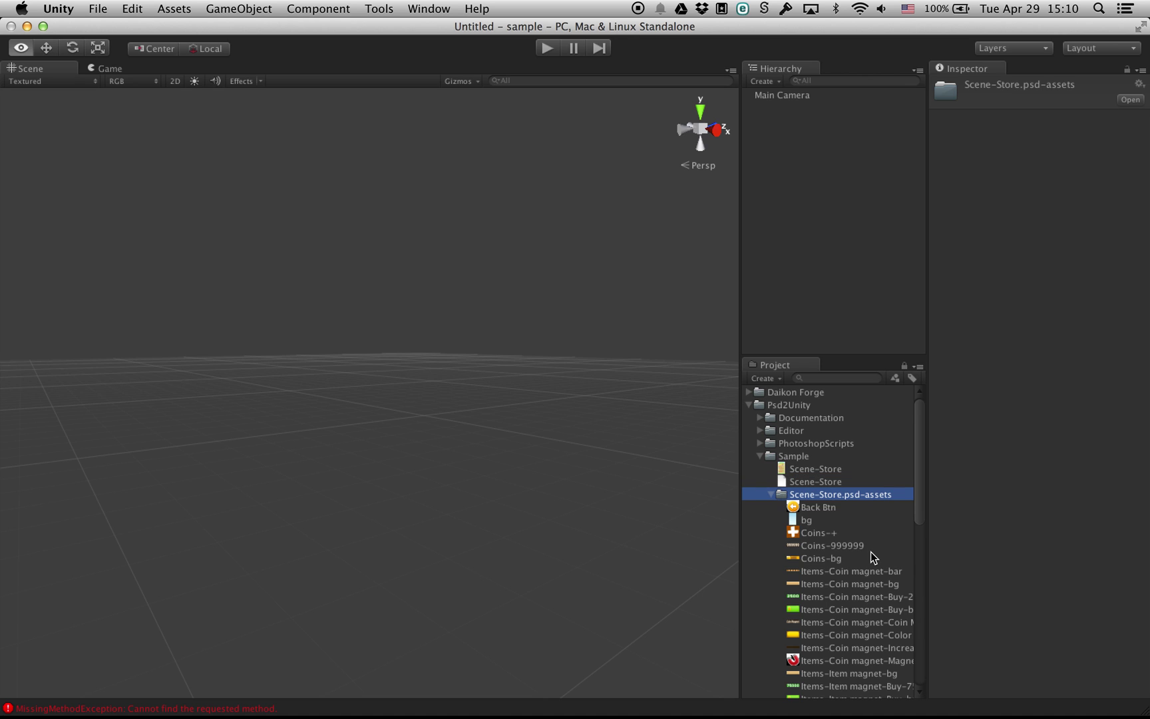
scroll(874, 558, down, 3)
scroll(873, 558, down, 10)
scroll(873, 558, up, 5)
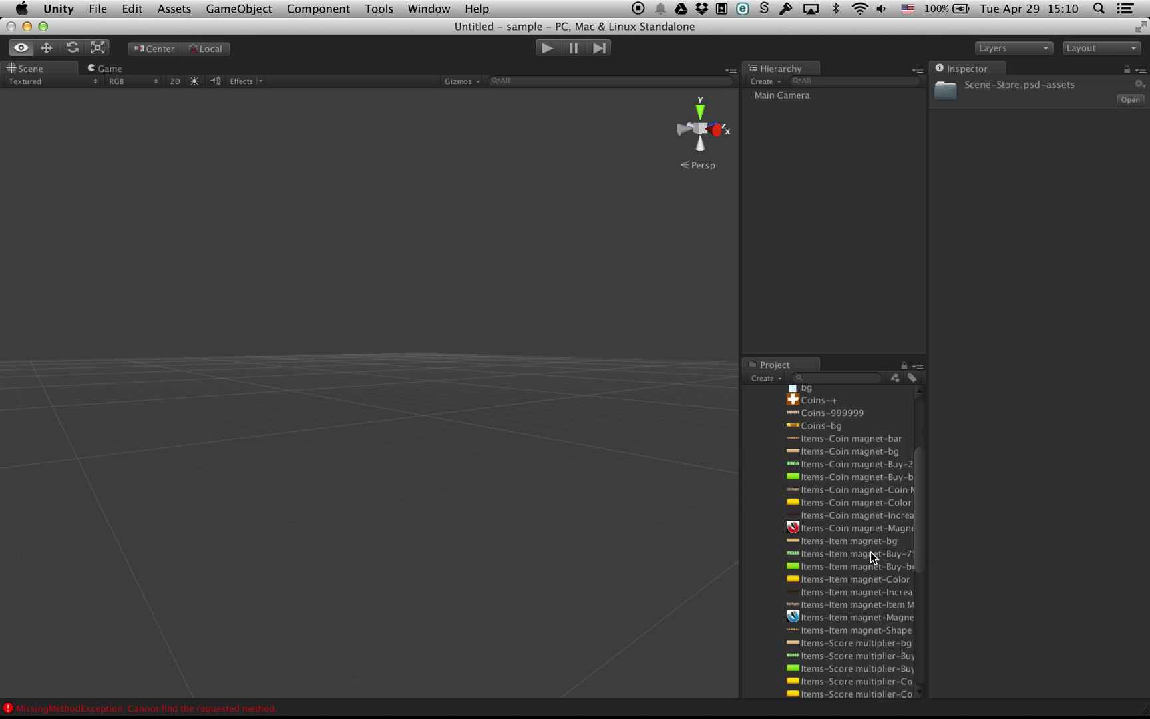
scroll(873, 558, up, 8)
click(843, 559)
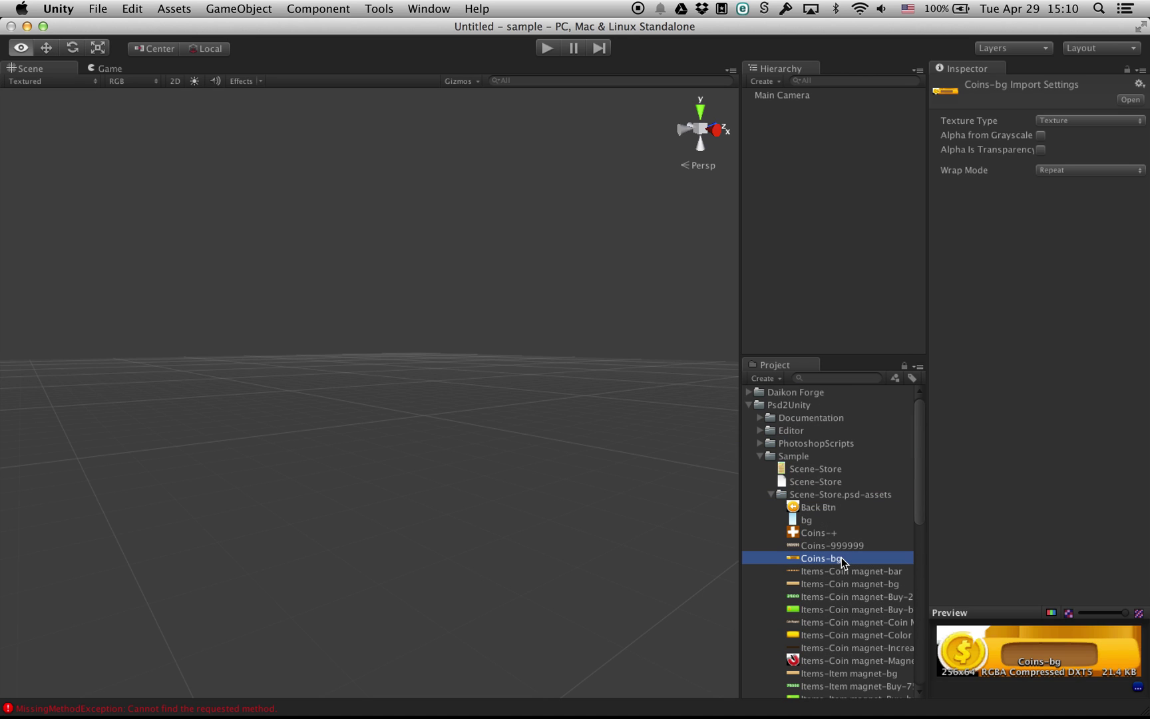
click(772, 494)
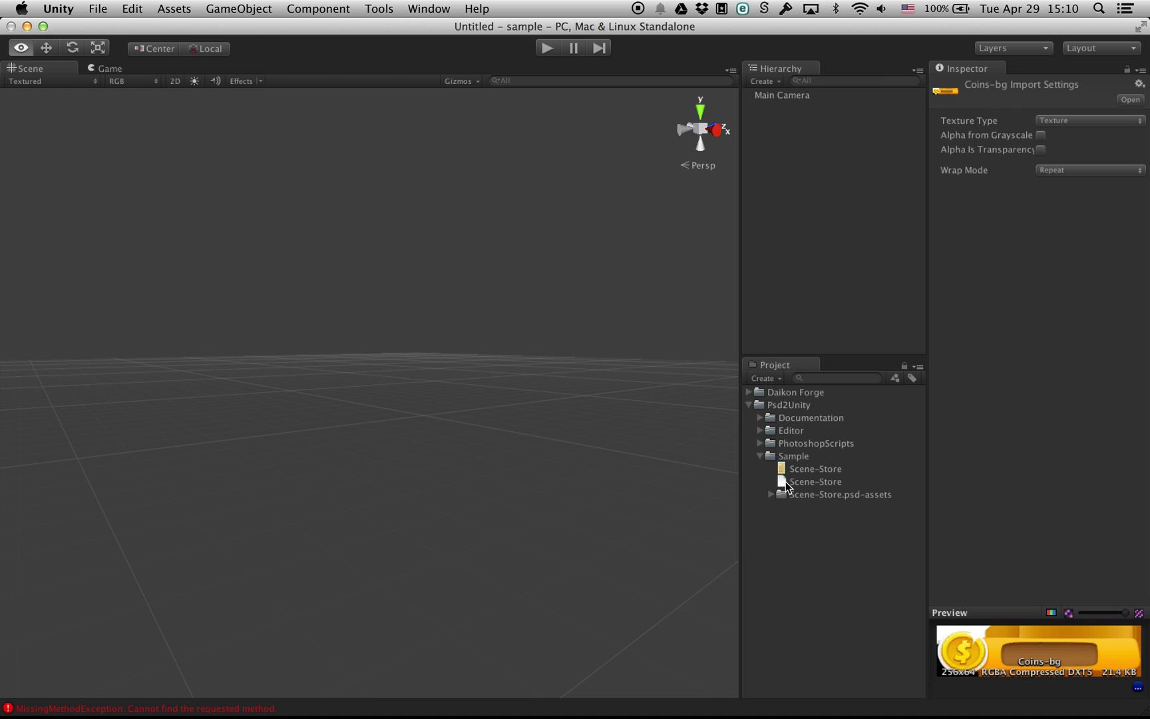
Make Scene-Store the Psd2Unity target and dock an enlarged Psd2Unity panel under the Inspector.
right_click(824, 487)
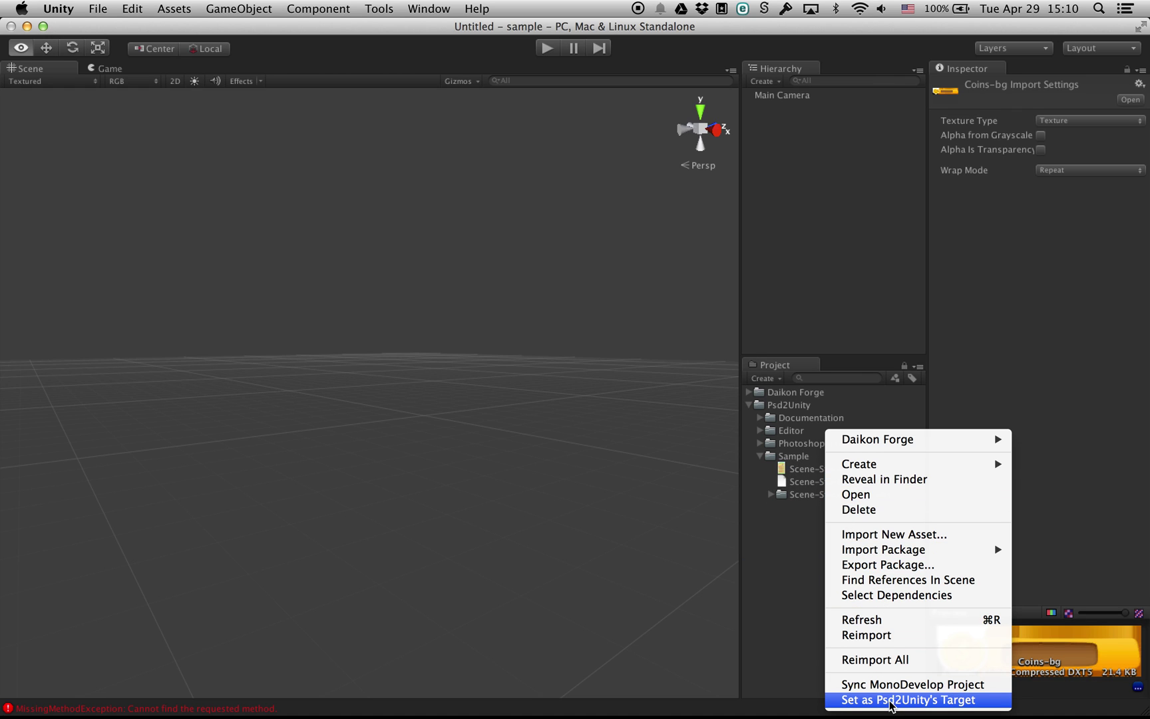
click(970, 700)
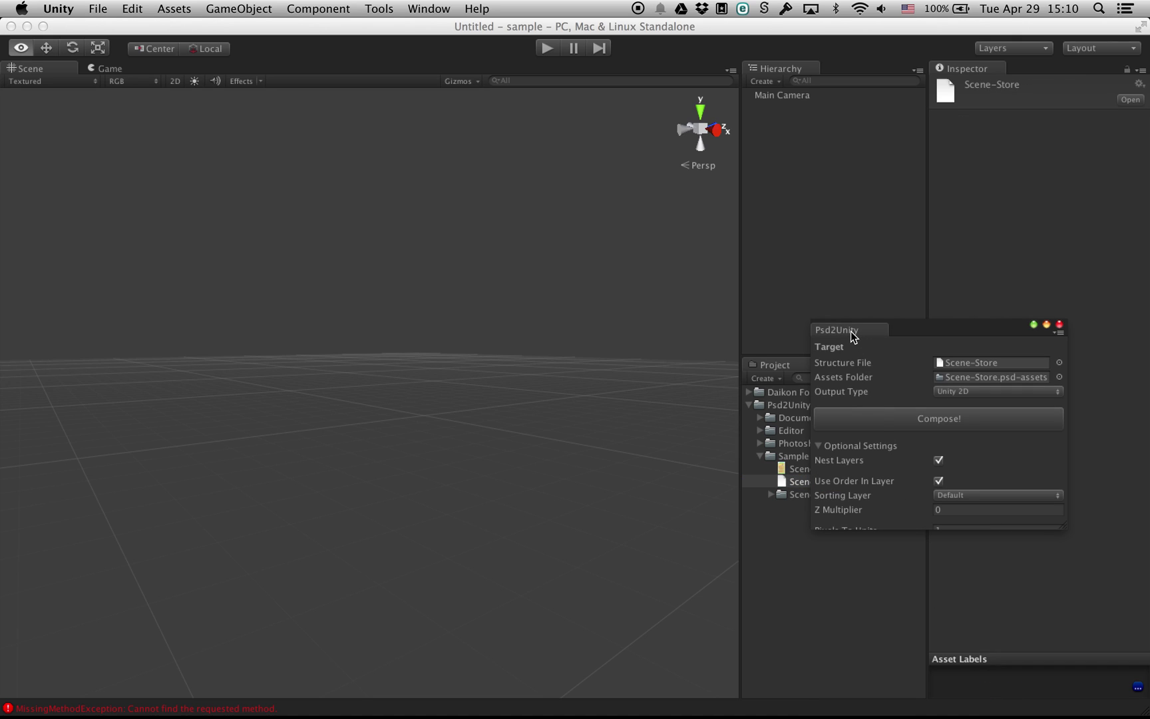
drag(851, 329, 1040, 560)
drag(1034, 486, 1034, 439)
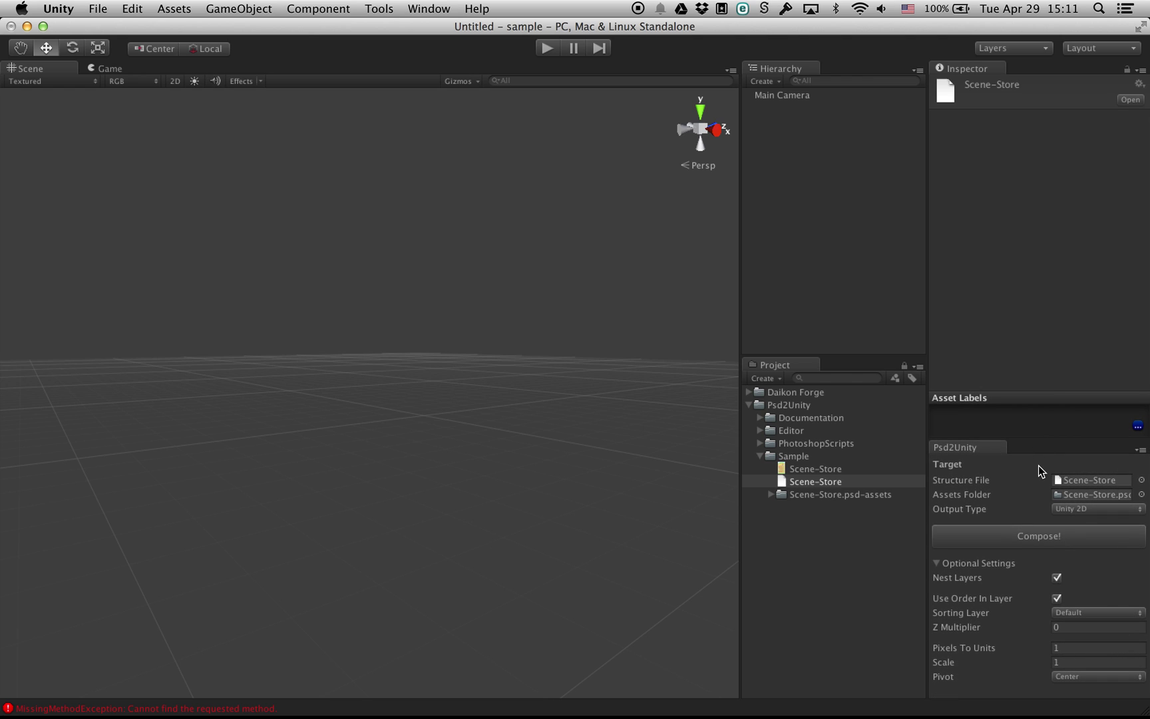
Compose the PSD into the scene with Unity 2D output type.
click(1075, 512)
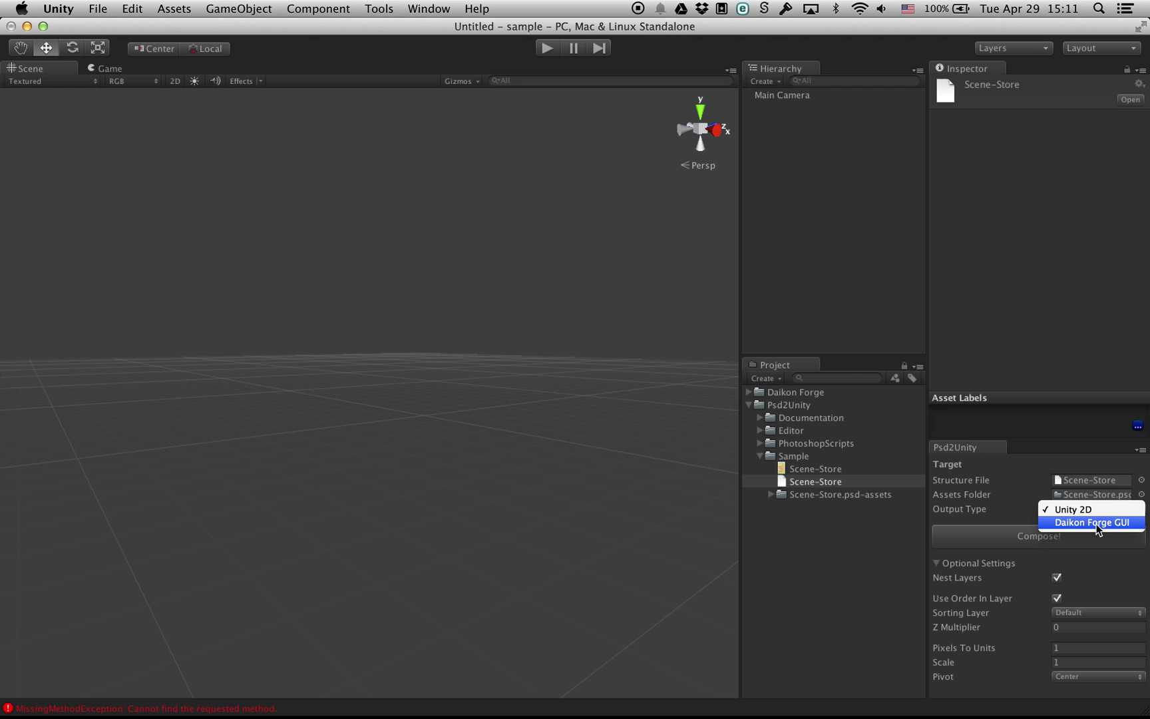
click(1097, 511)
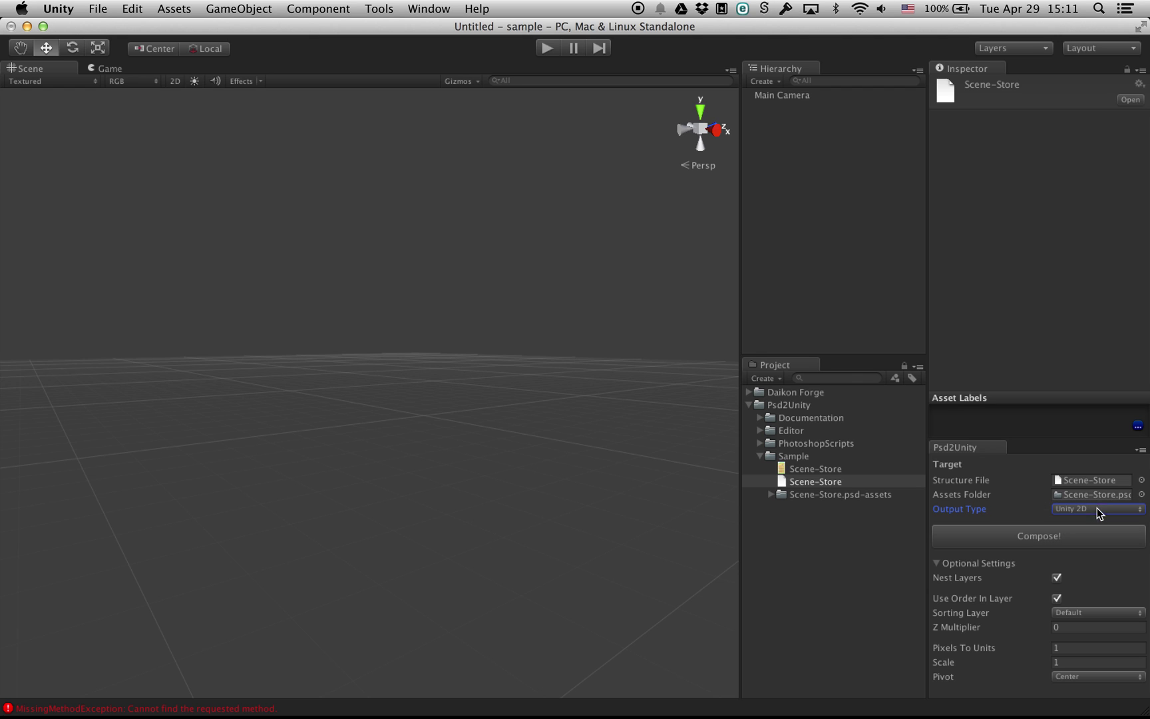
click(1050, 539)
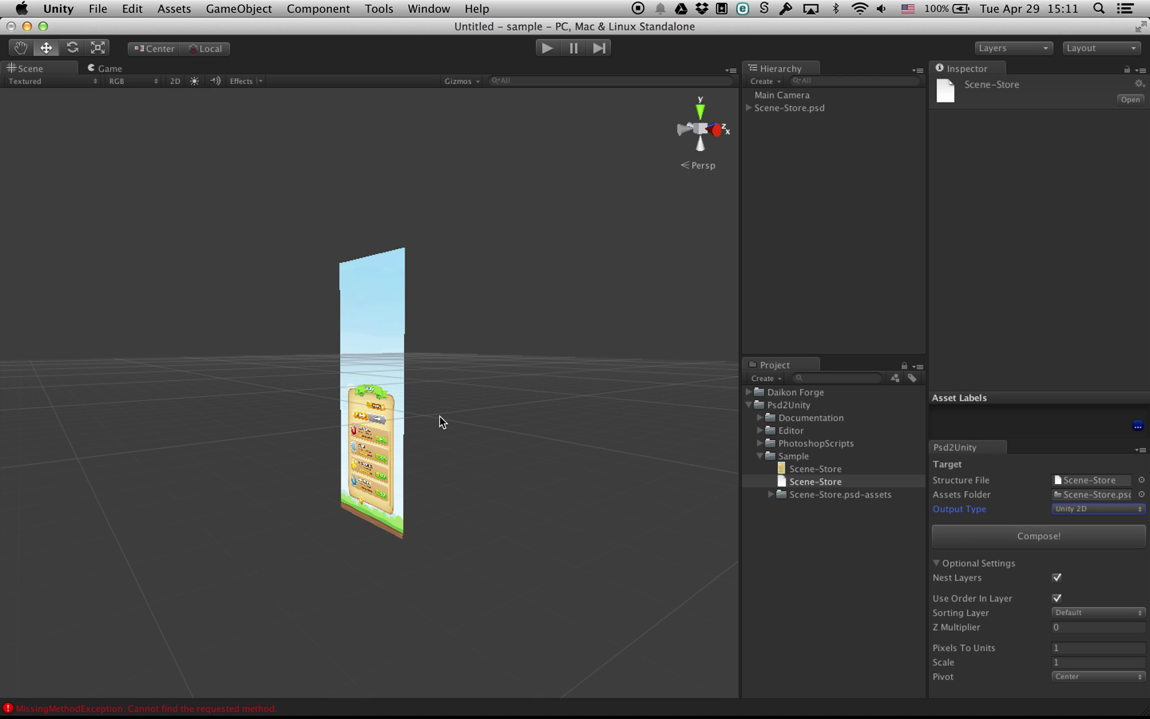
Select Scene-Store.psd and view it flat in 2D, centred in the scene view.
click(802, 109)
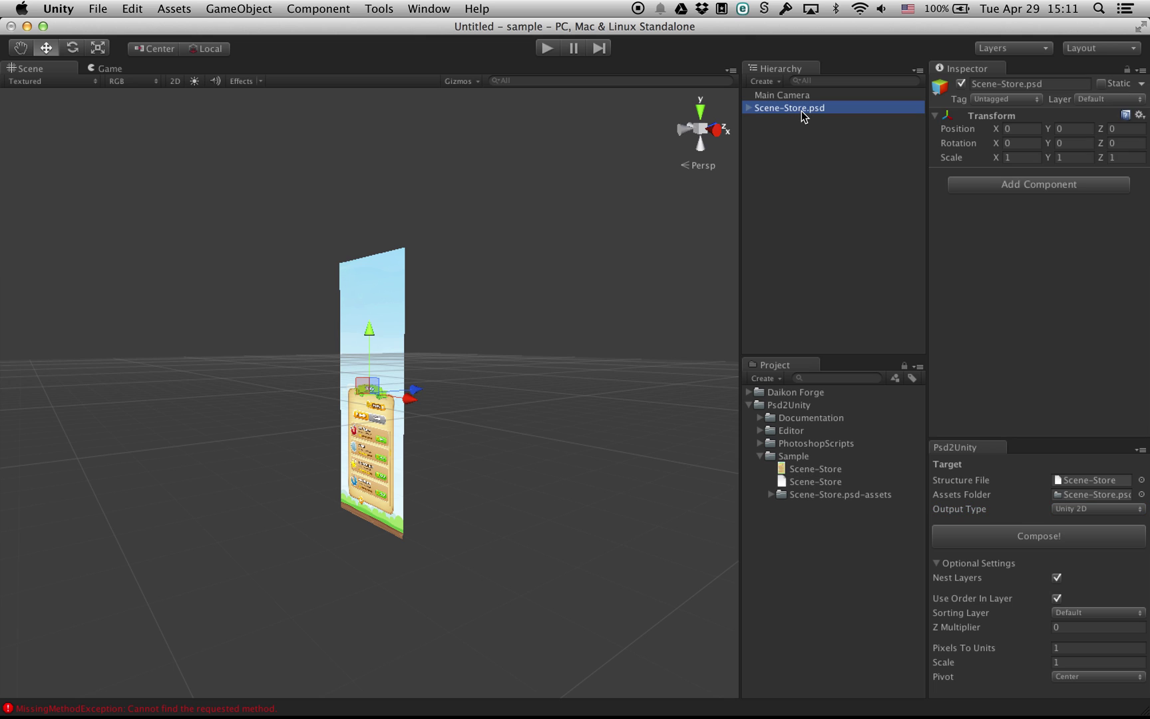
click(175, 82)
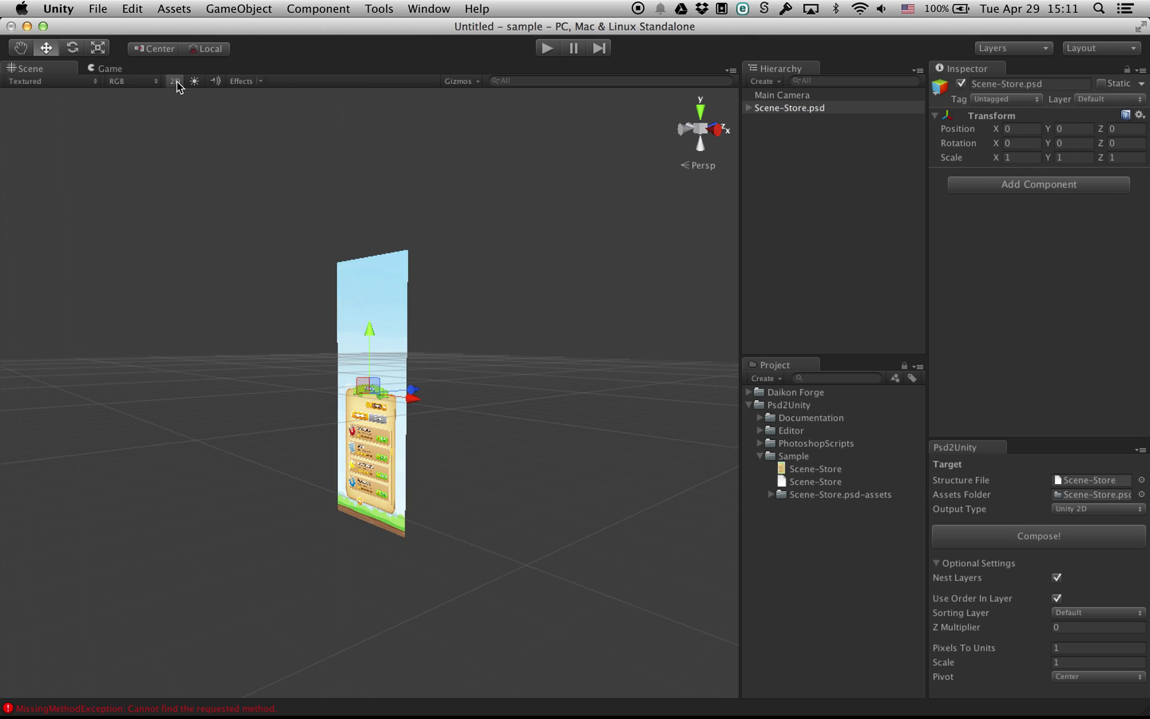
scroll(383, 431, up, 10)
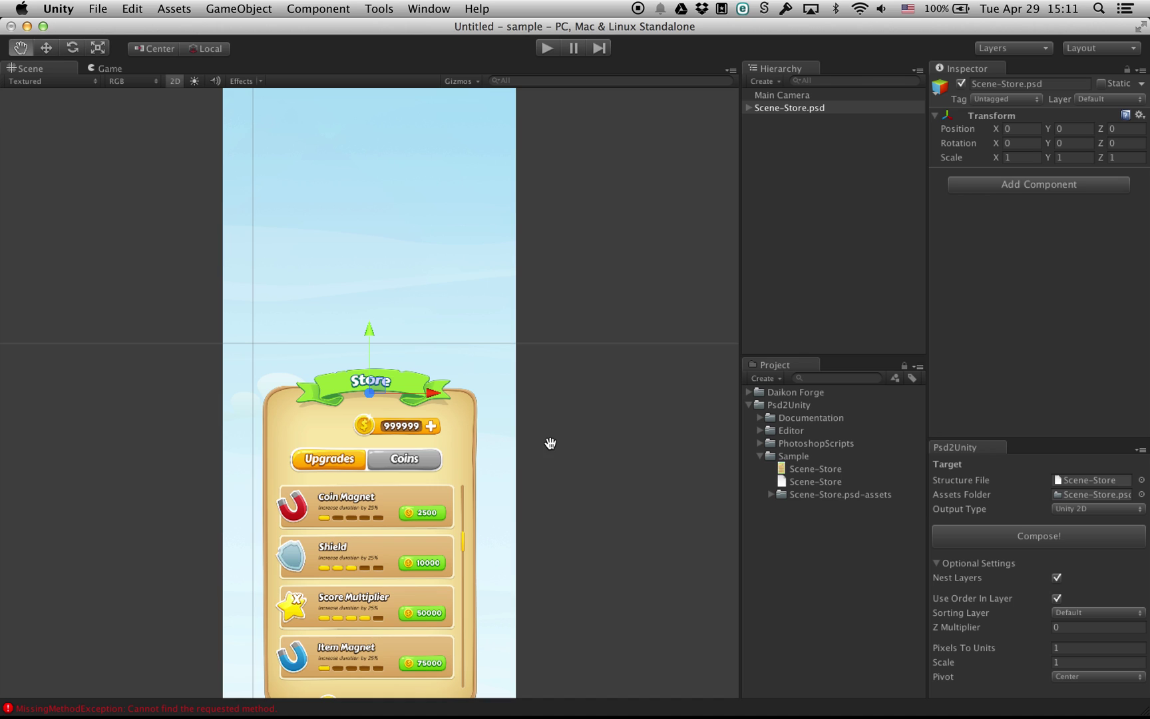
middle_drag(551, 444, 571, 294)
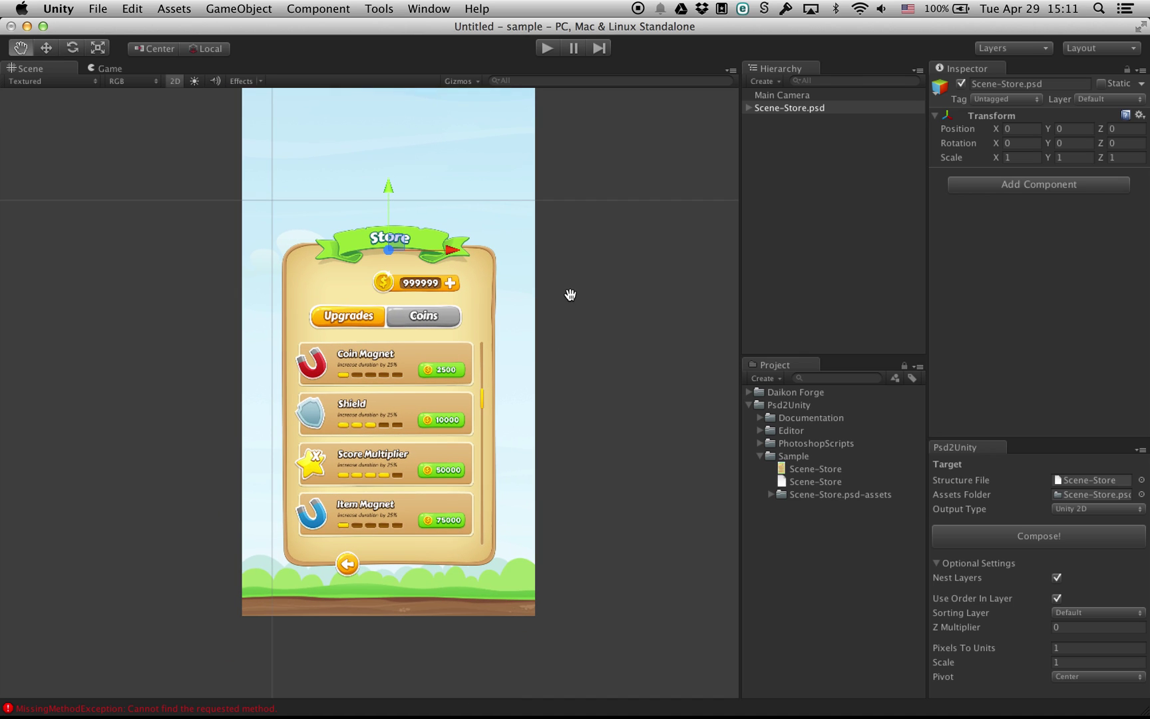
Expand Coins, Items and Coin magnet and inspect layers like 999999 and Coin Magnet.
click(749, 108)
click(762, 145)
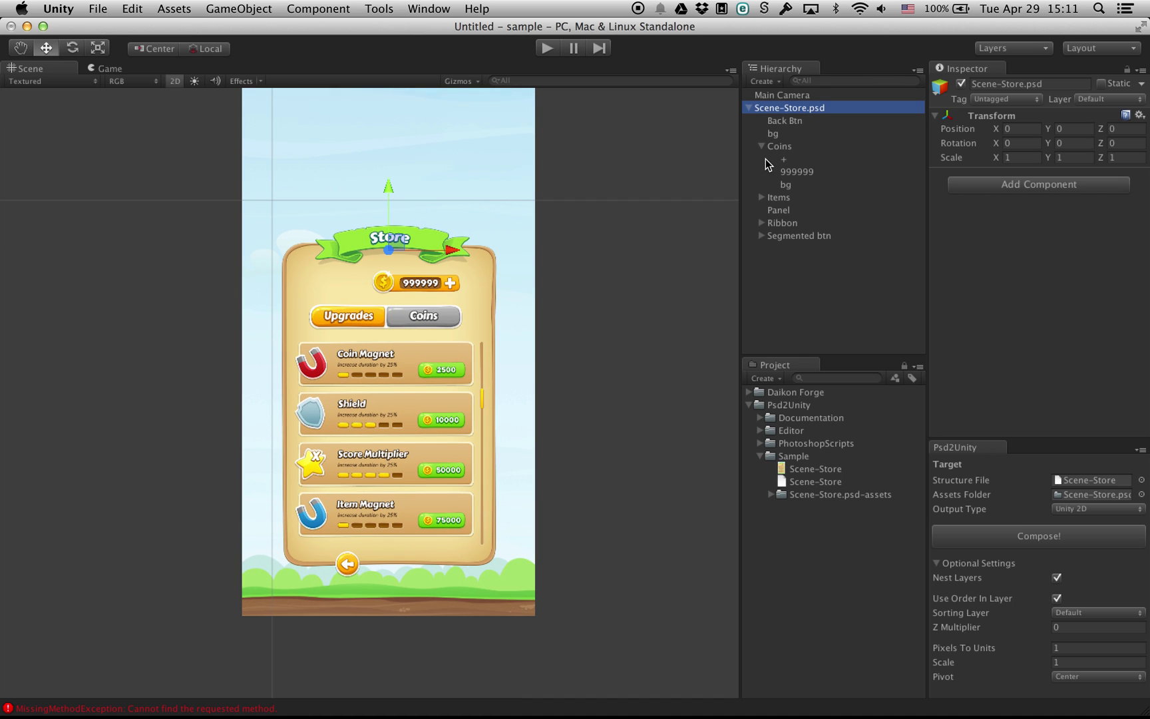
click(762, 197)
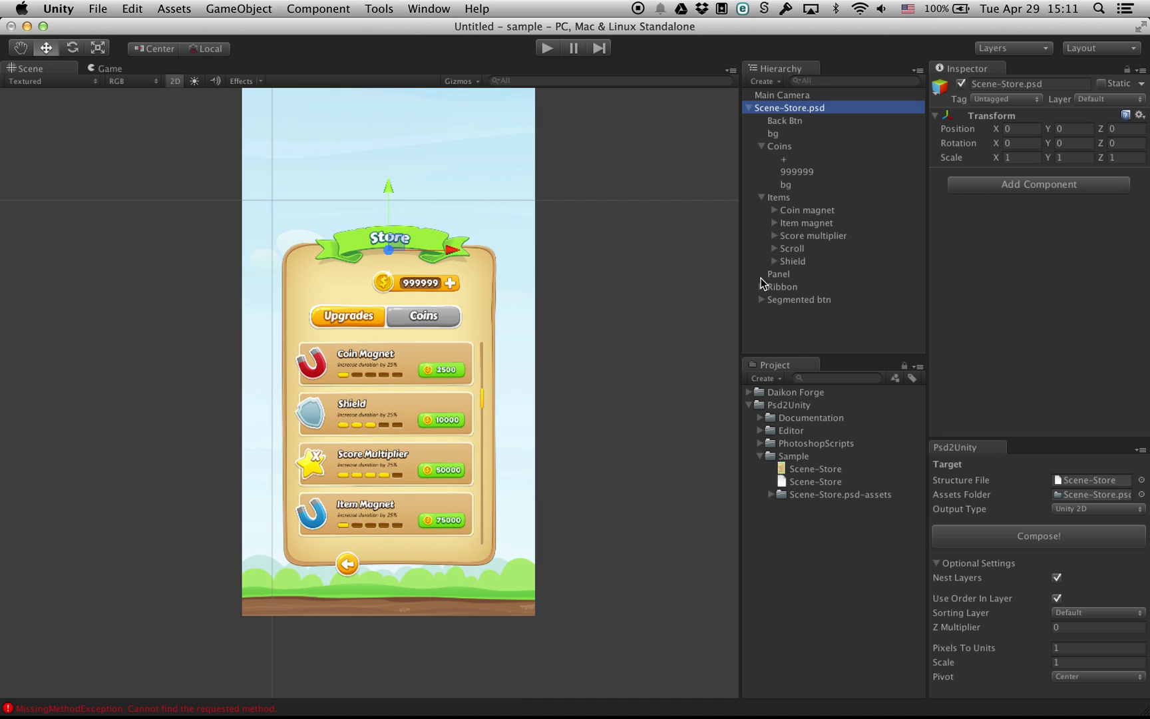
click(773, 210)
click(821, 275)
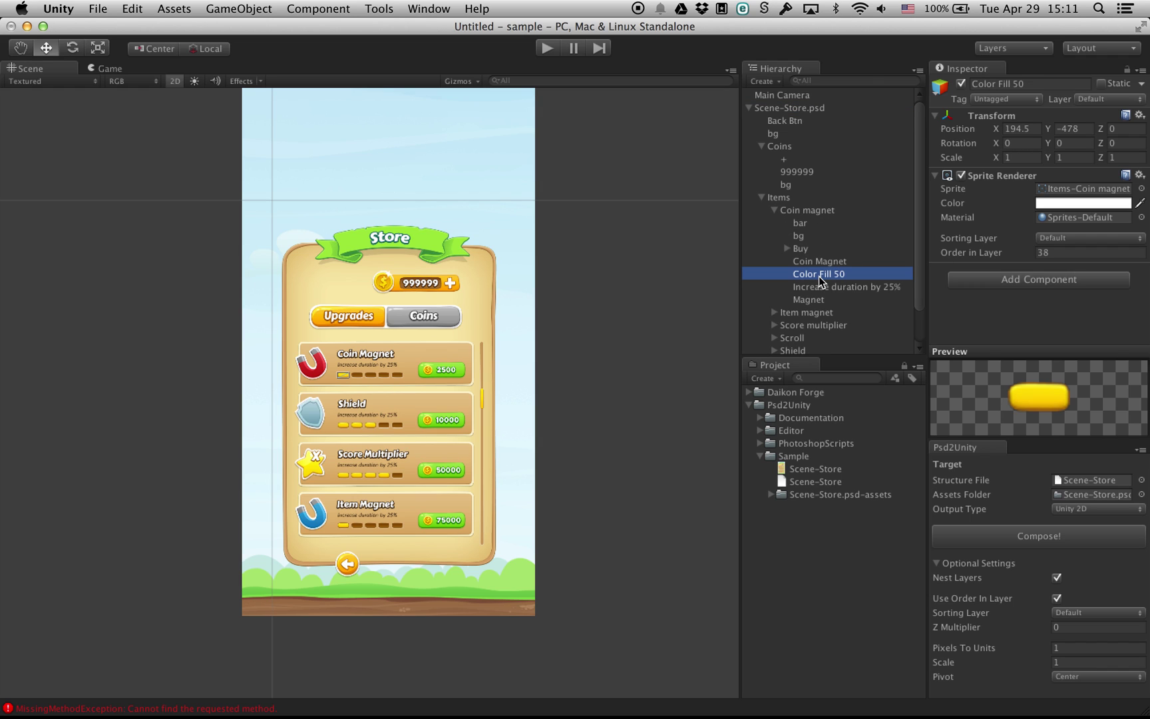
click(794, 185)
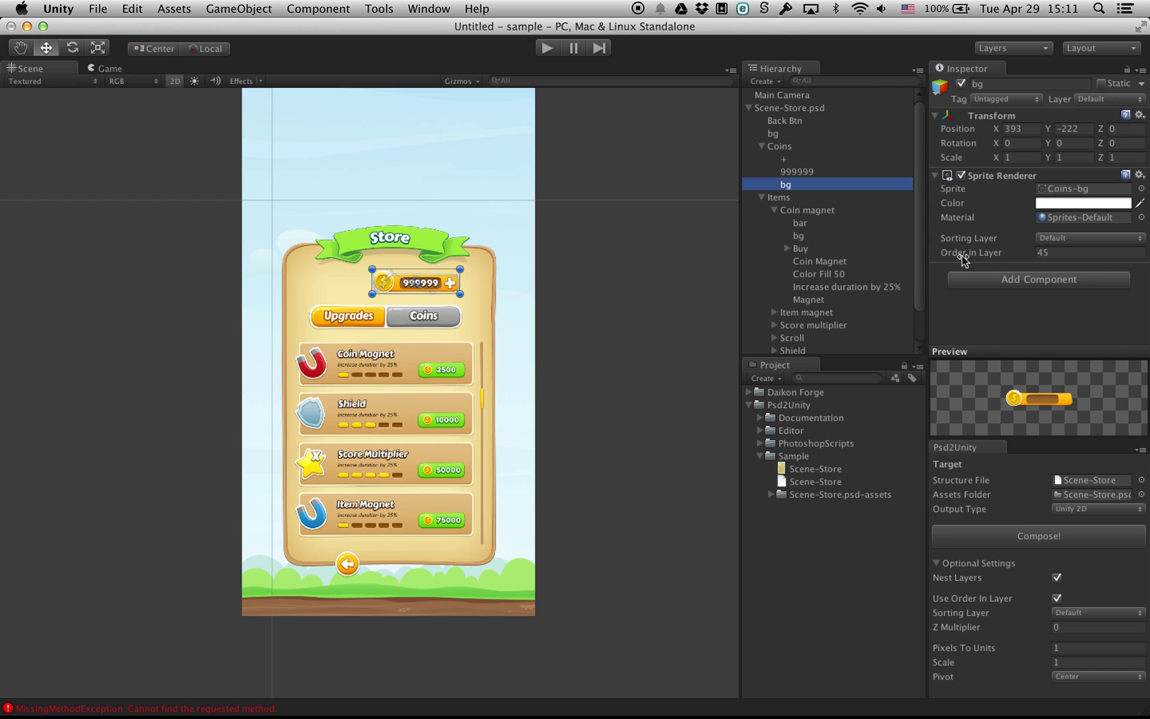
click(814, 171)
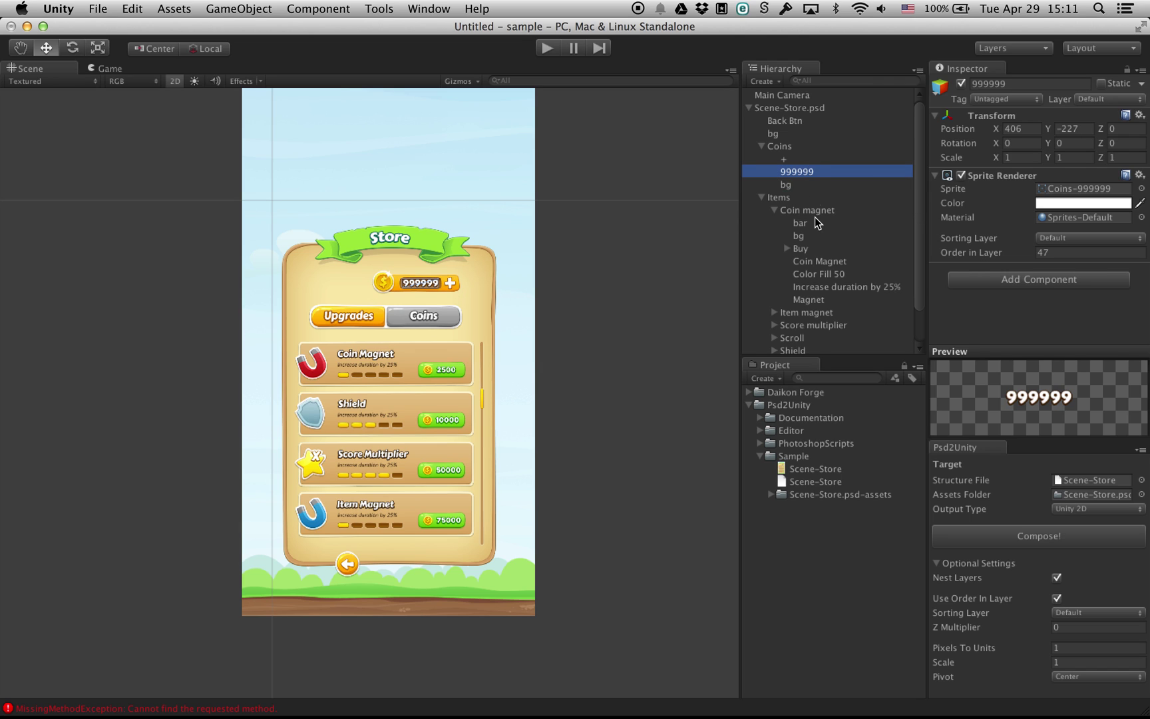
click(818, 261)
click(824, 287)
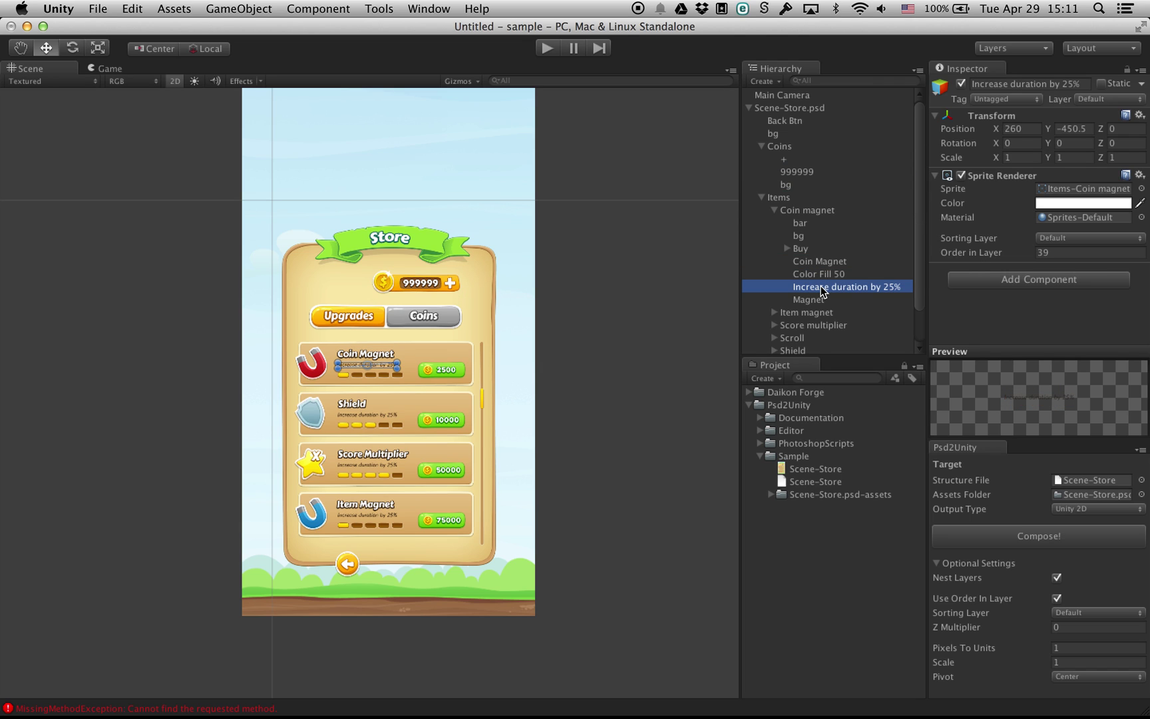
Delete Scene-Store.psd and set Psd2Unity to Z Multiplier 10 with a Top Left pivot.
click(803, 110)
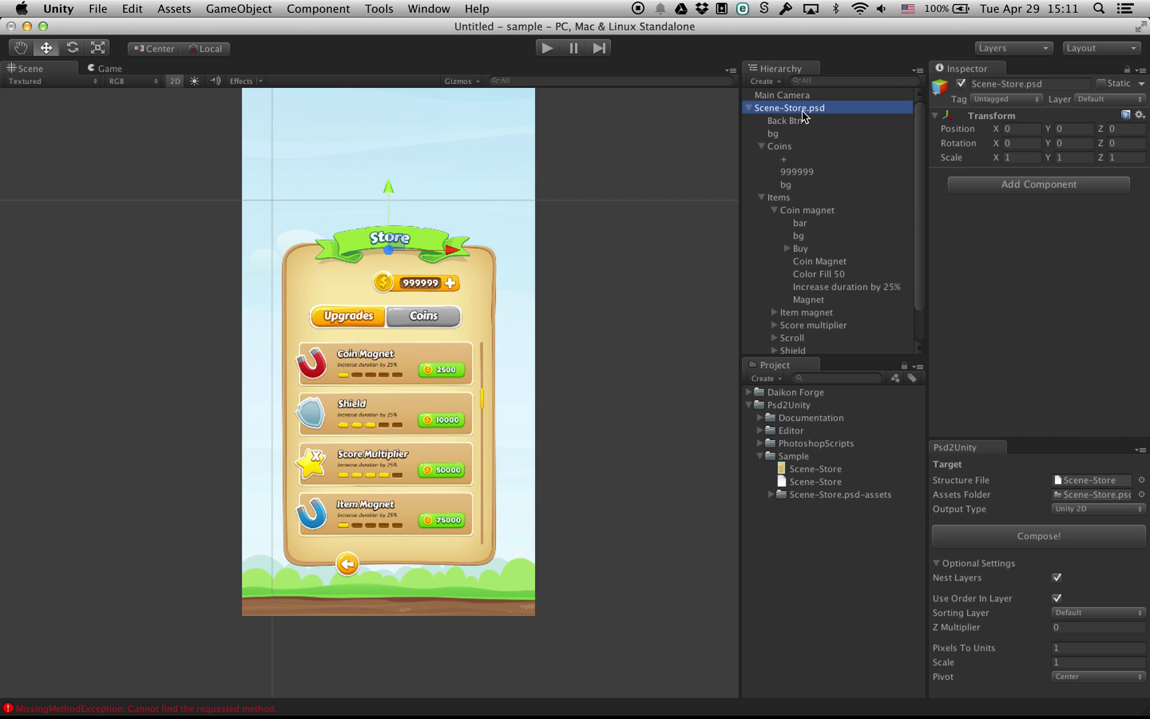
key(super+BackSpace)
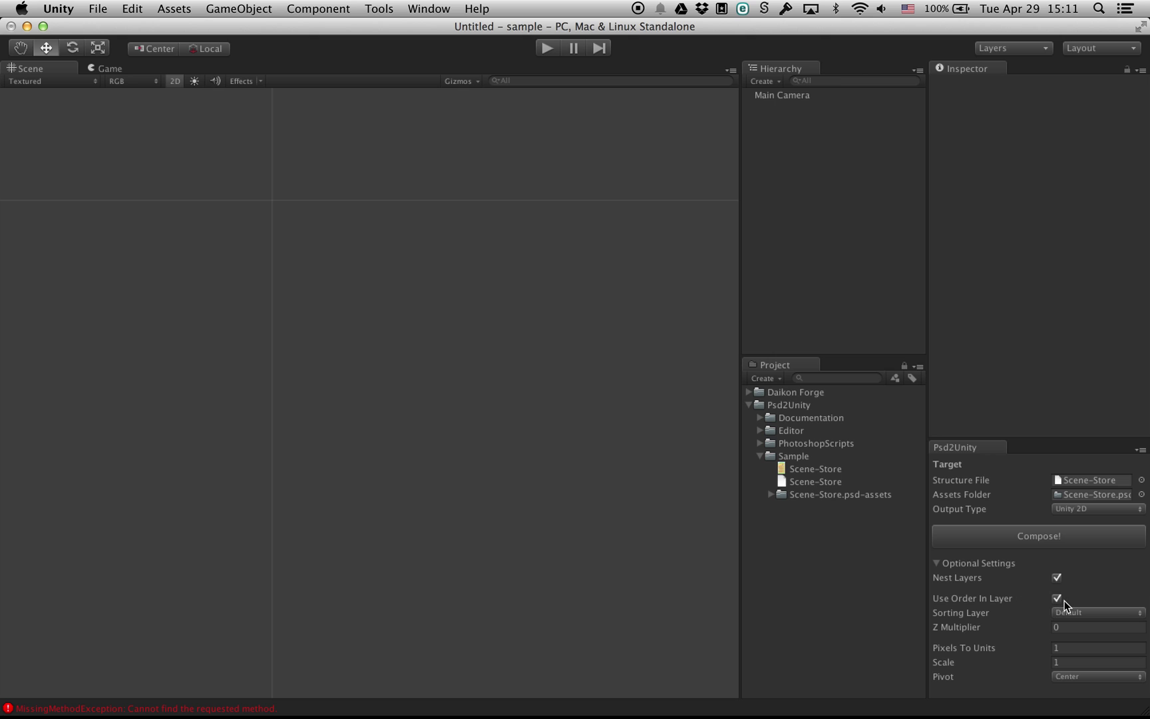
click(1069, 626)
text(10)
click(1082, 677)
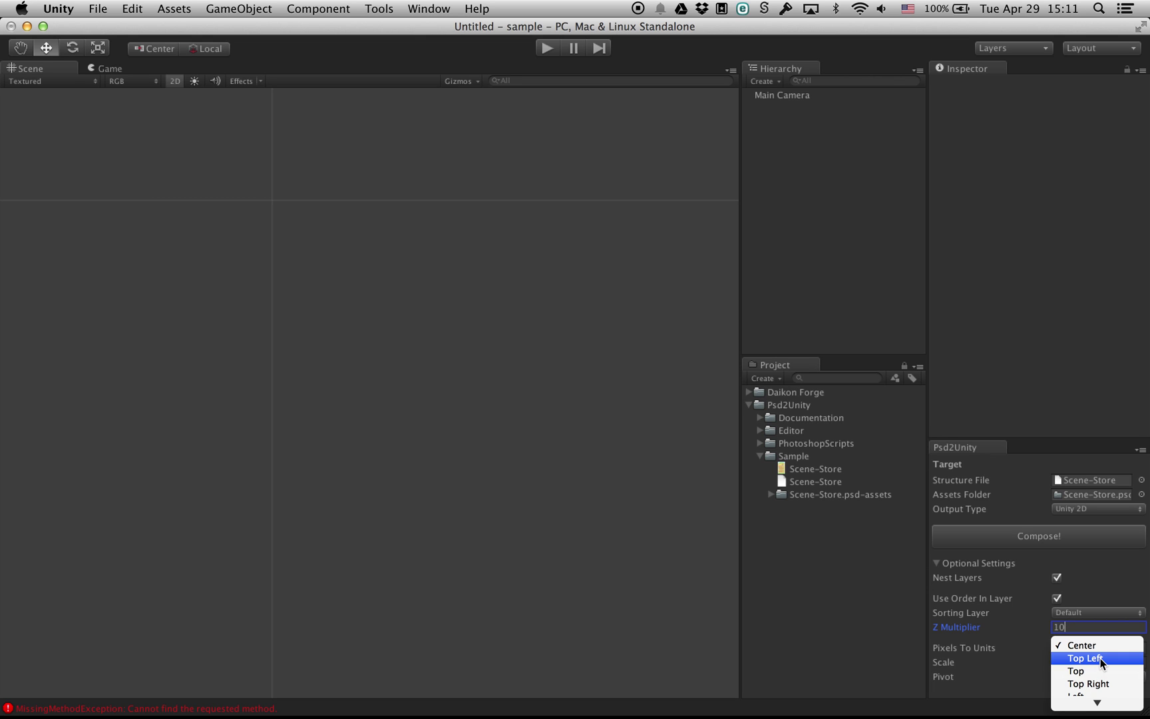
click(1101, 657)
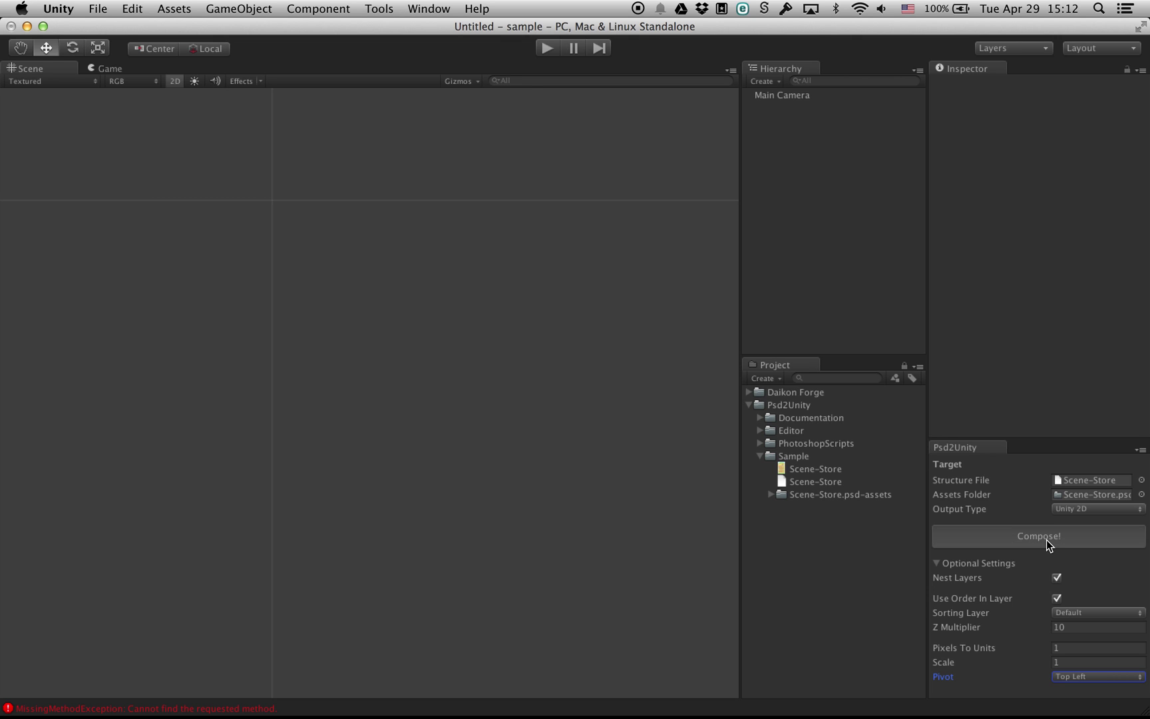
Inspect the recomposed Scene-Store.psd layers and the generated Coins-999999 sprite settings.
click(790, 109)
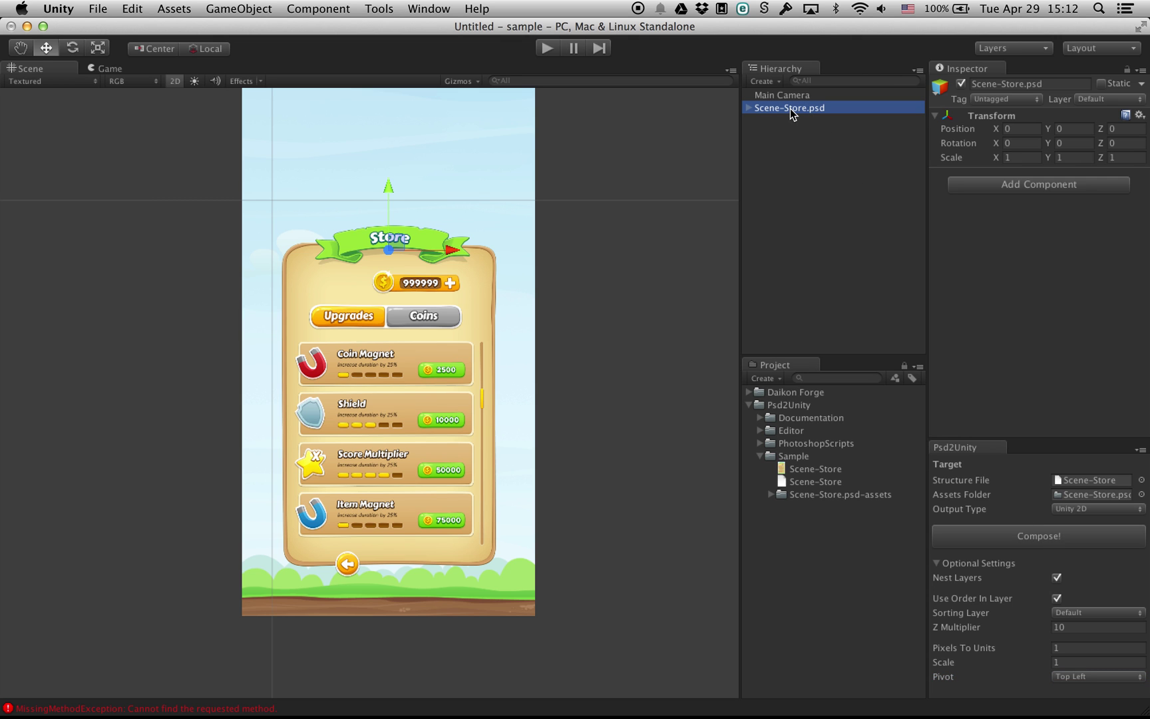
click(750, 109)
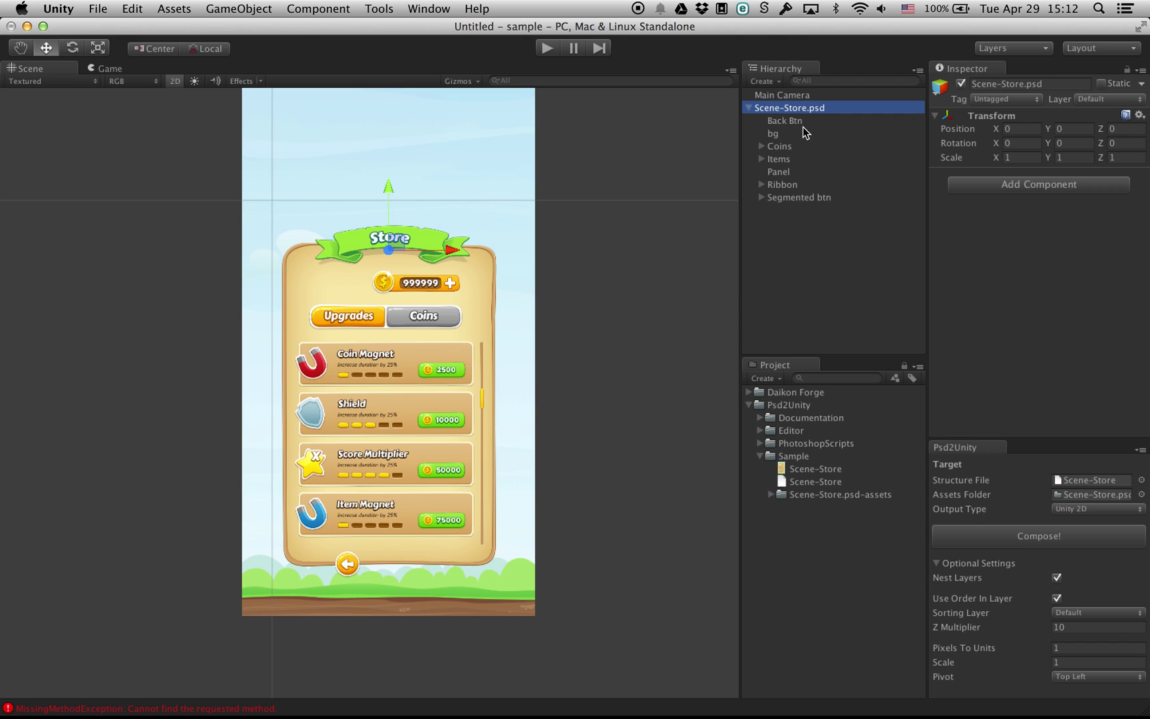
click(779, 494)
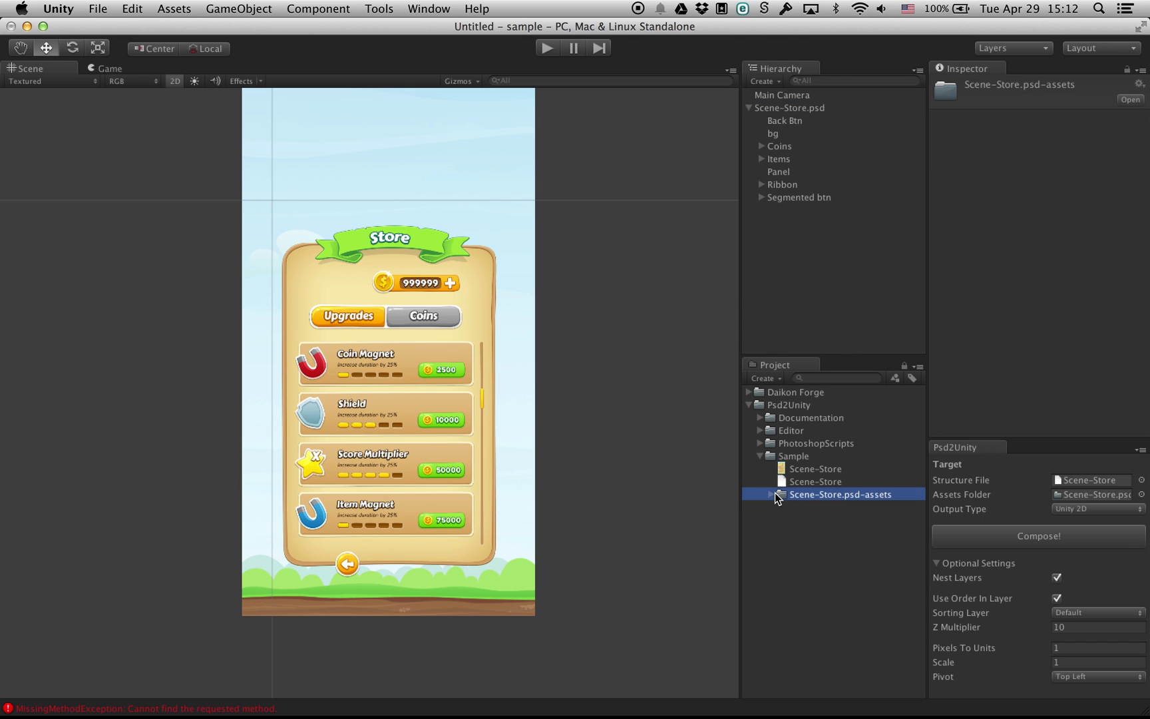
click(771, 495)
click(852, 545)
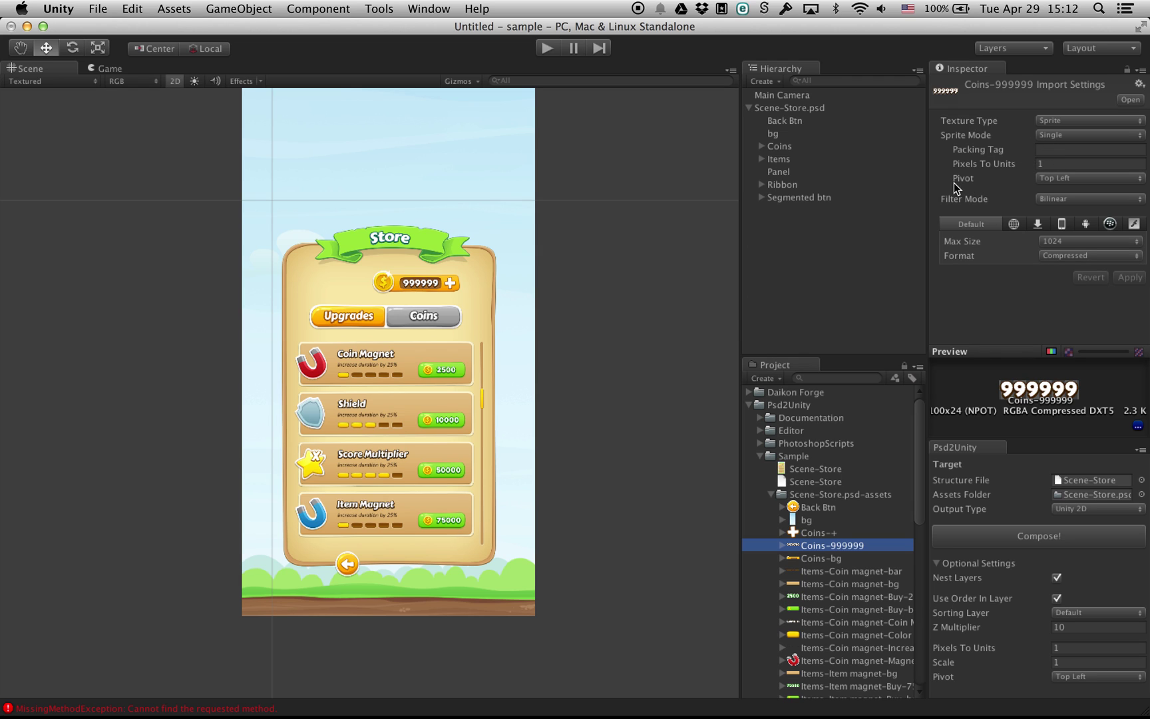
click(775, 133)
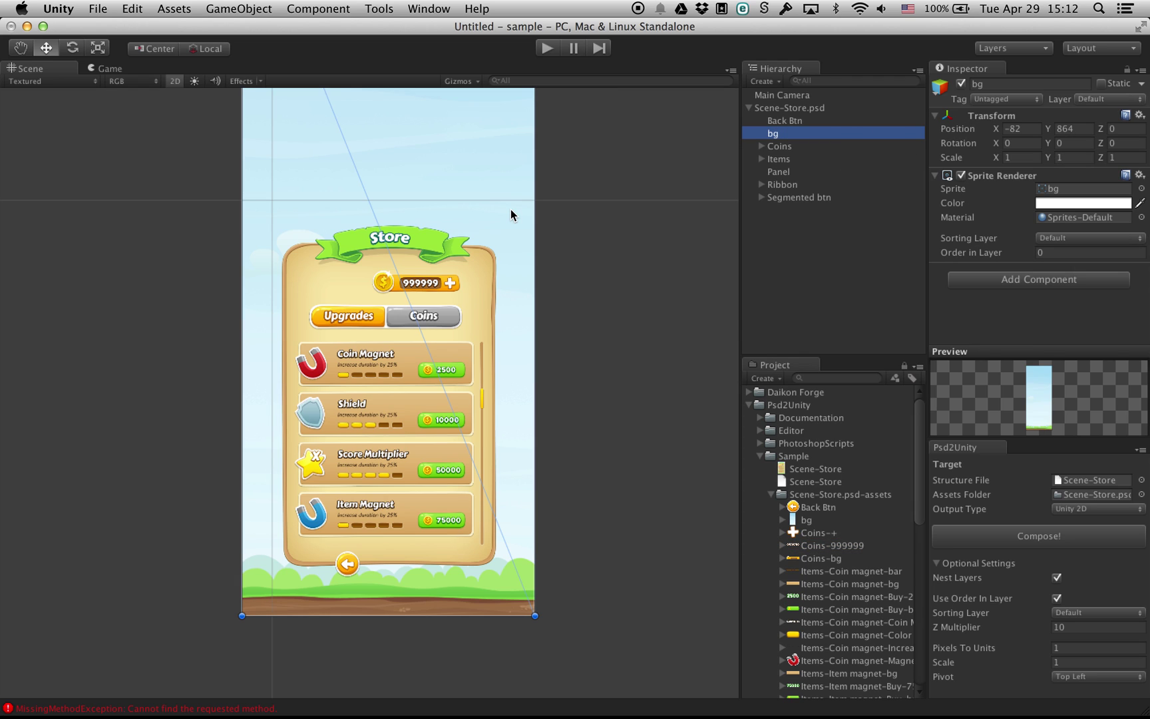
Orbit in 3D to see the layers spread in depth, then delete Scene-Store.psd.
click(173, 81)
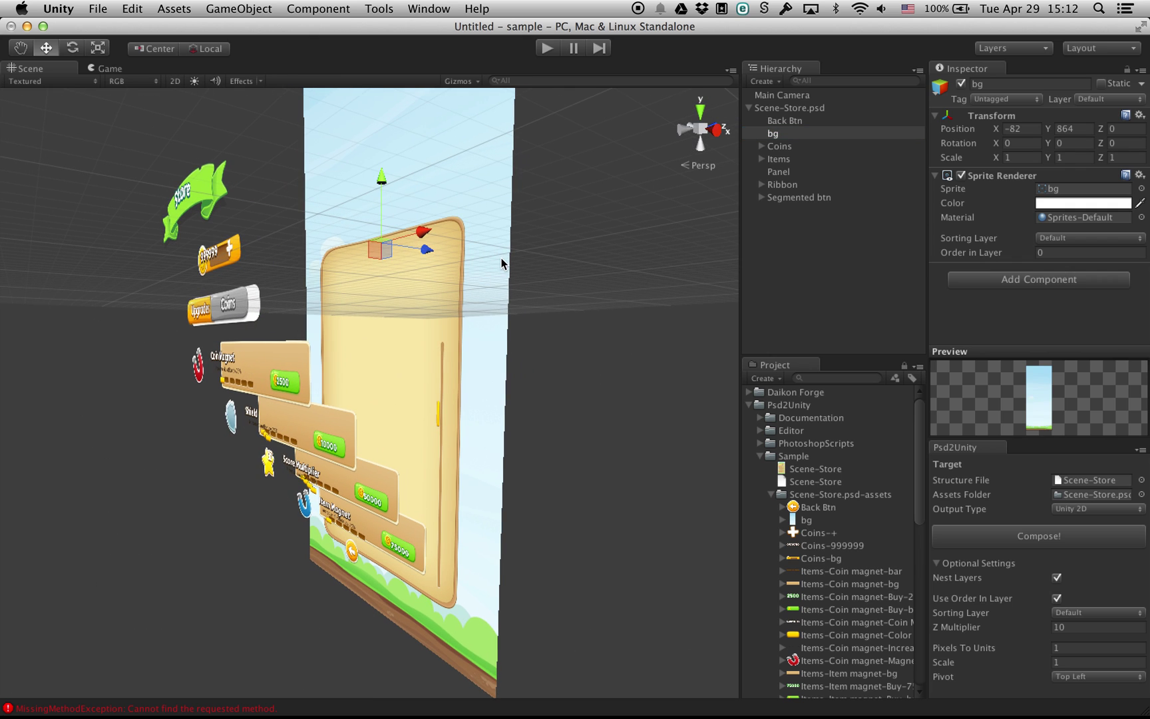
mouse_move(471, 365)
alt+mouse_down()
mouse_move(581, 353)
mouse_move(574, 383)
alt+mouse_up()
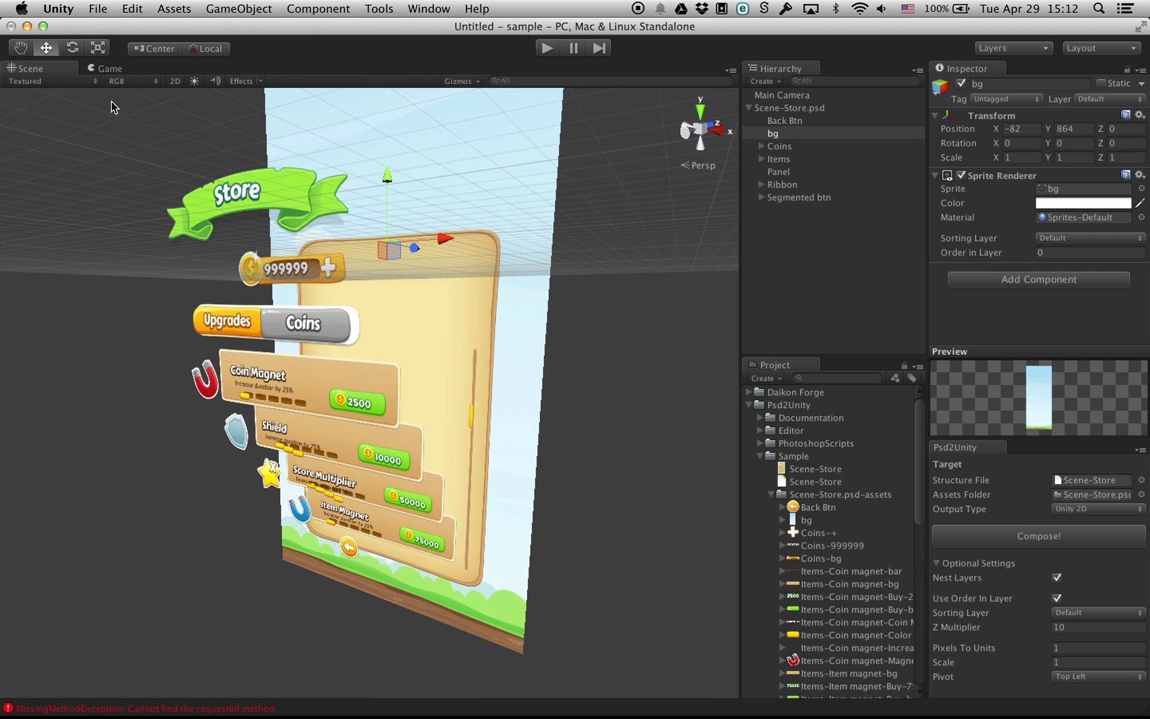
click(175, 81)
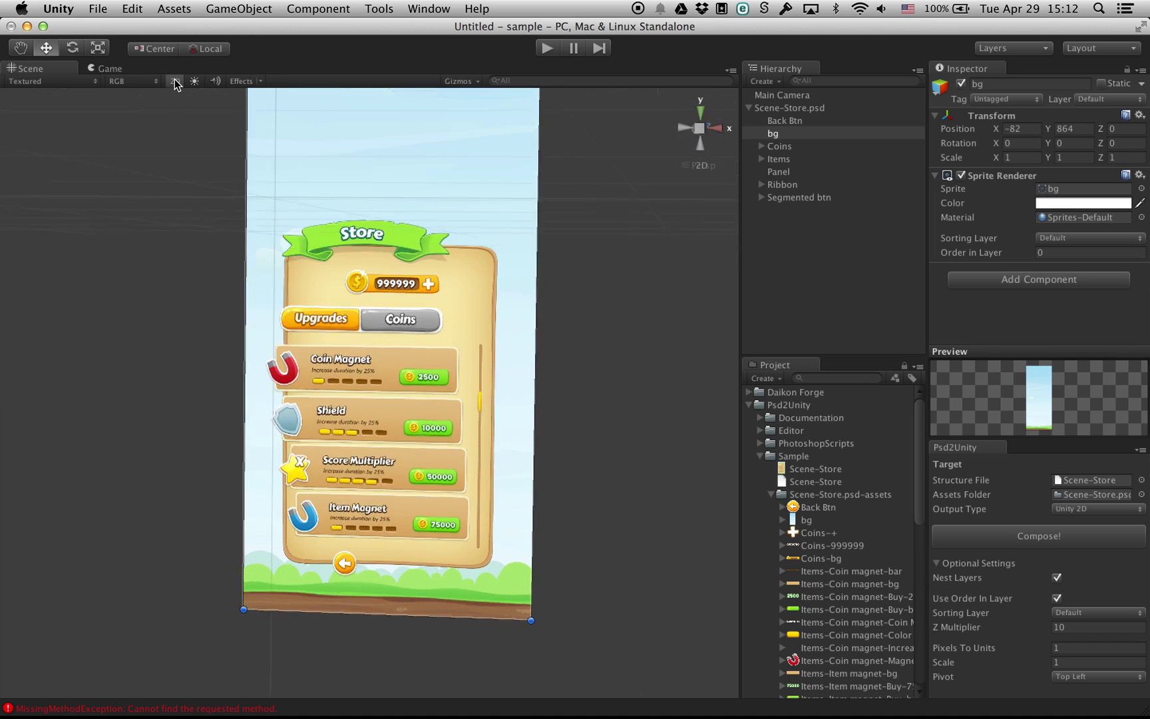
click(799, 109)
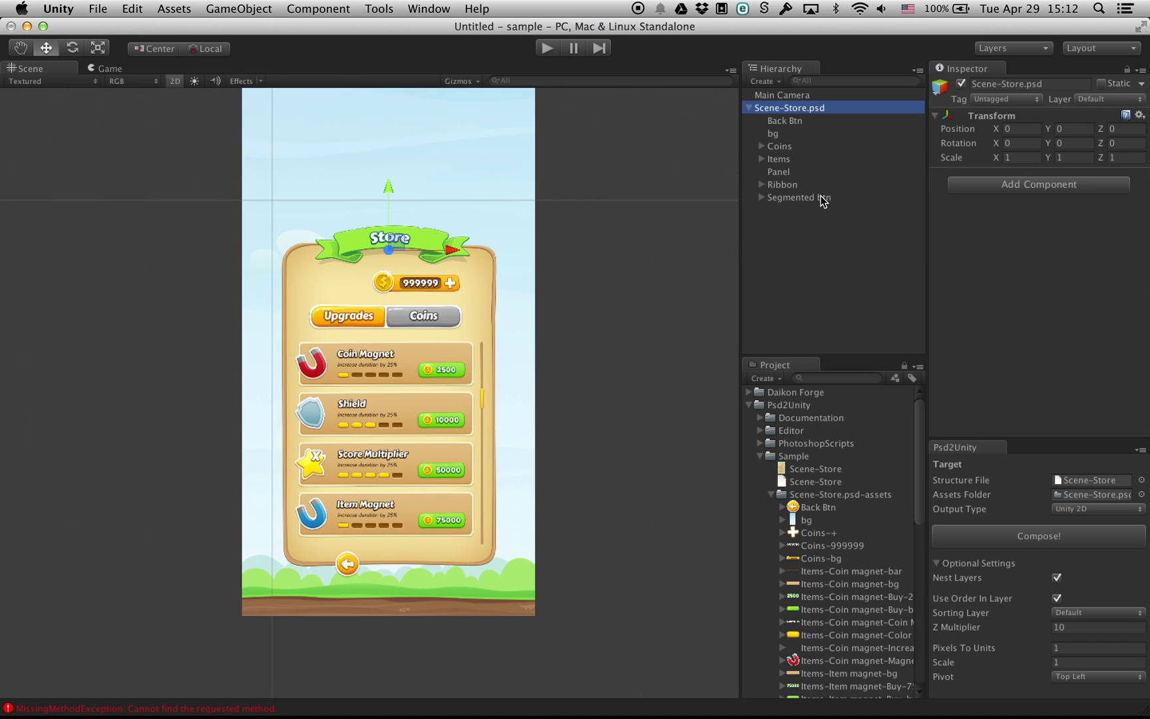
key(Delete)
Switch Psd2Unity's output type to Daikon Forge GUI.
click(772, 494)
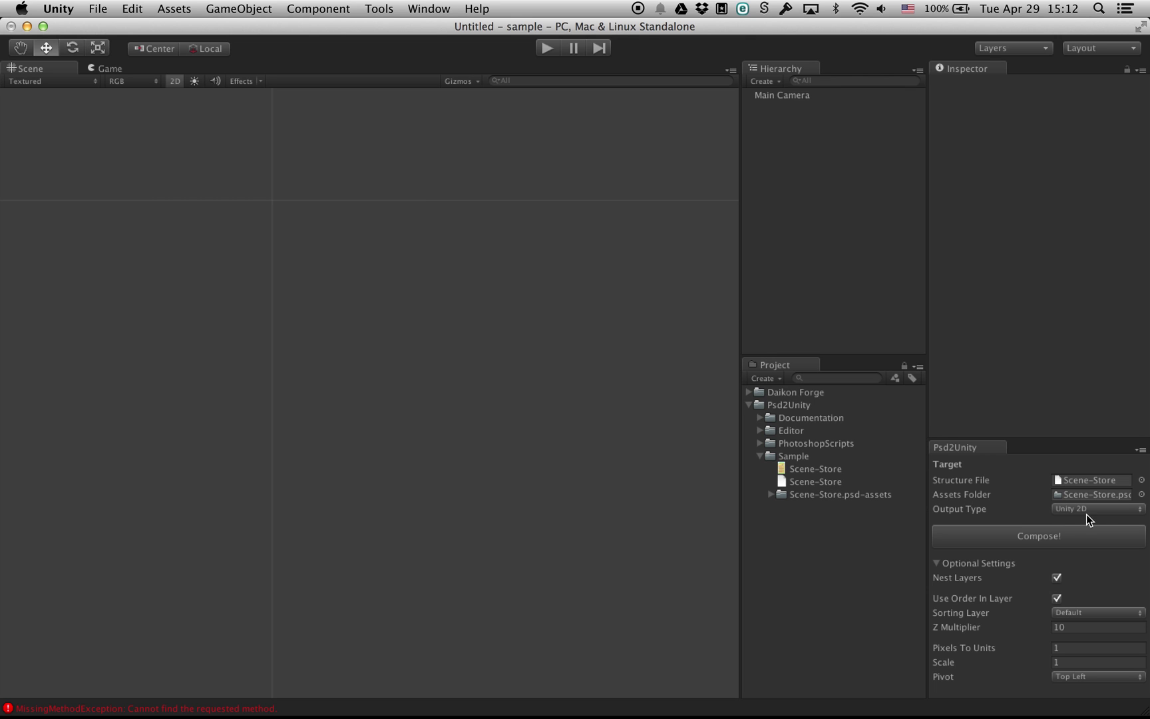
click(1105, 509)
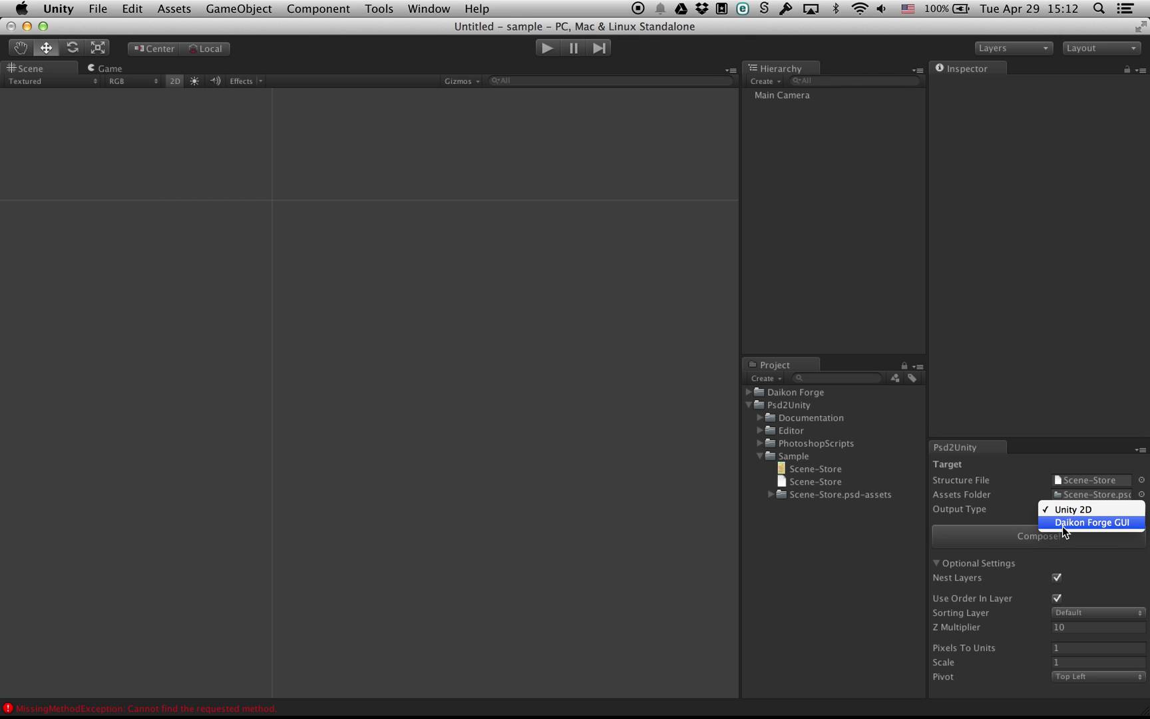
click(1130, 526)
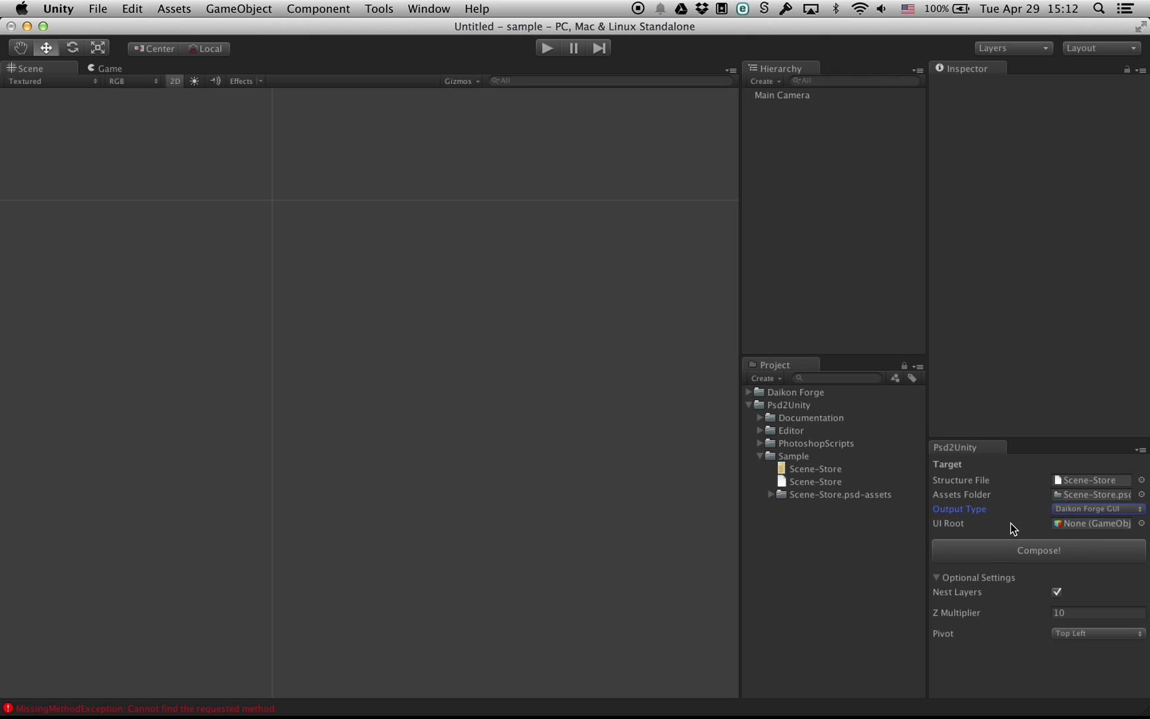
Create a Daikon Forge UI Root with default settings using the UI Wizard.
click(372, 14)
mouse_move(419, 28)
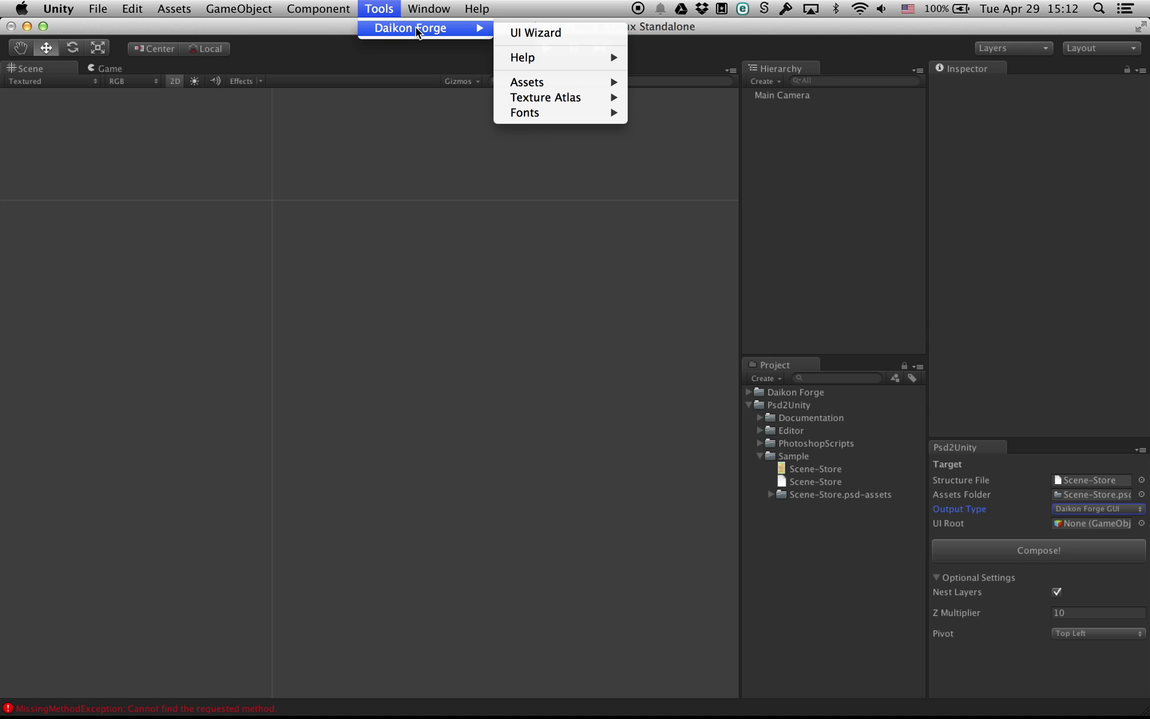
click(534, 32)
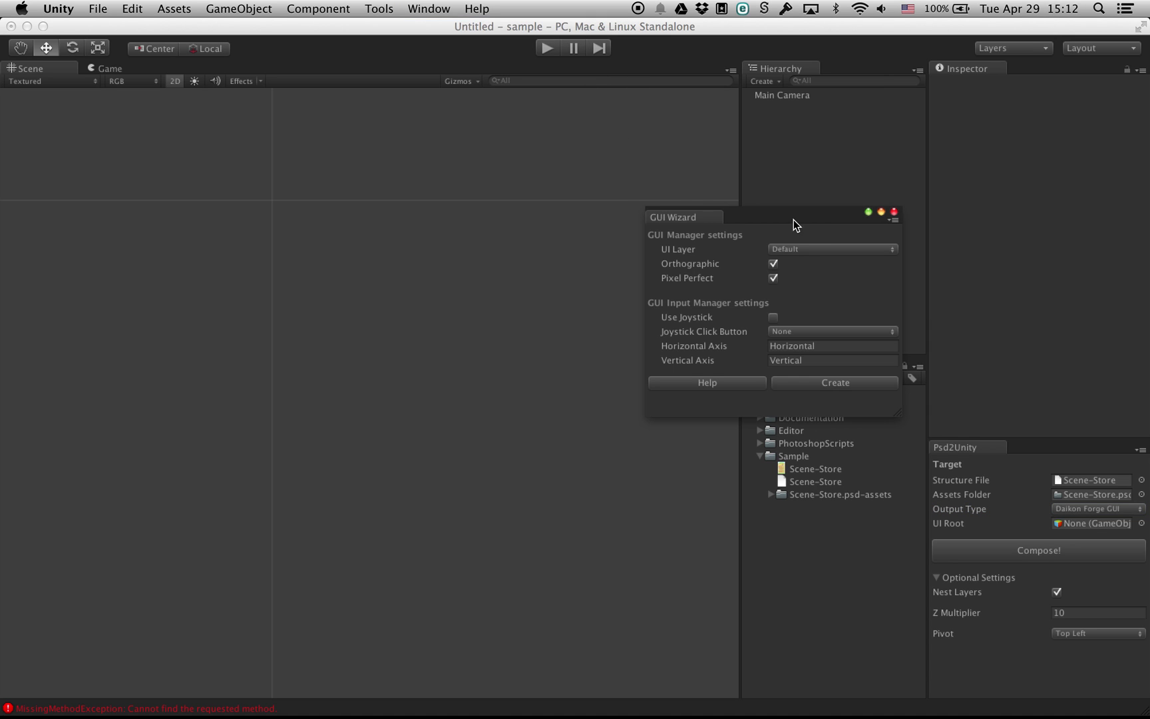
click(836, 384)
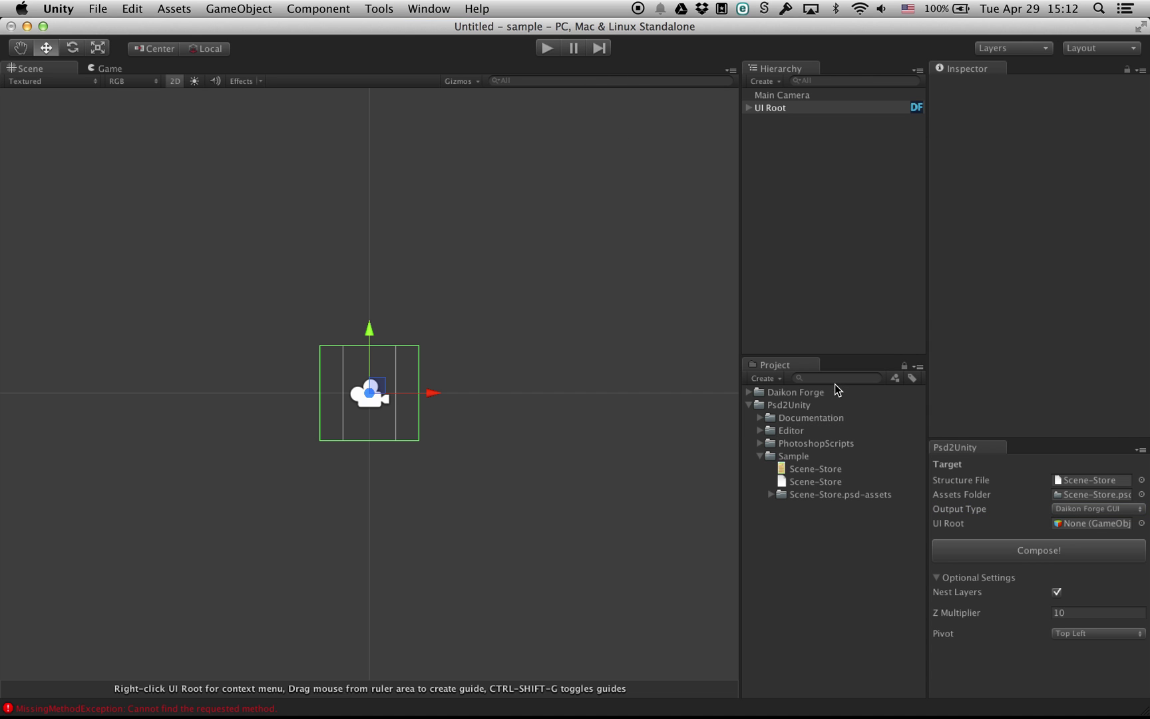
Make UI Root the Psd2Unity target, set Z Multiplier to 0, keep pivot Top Left, and compose.
click(750, 107)
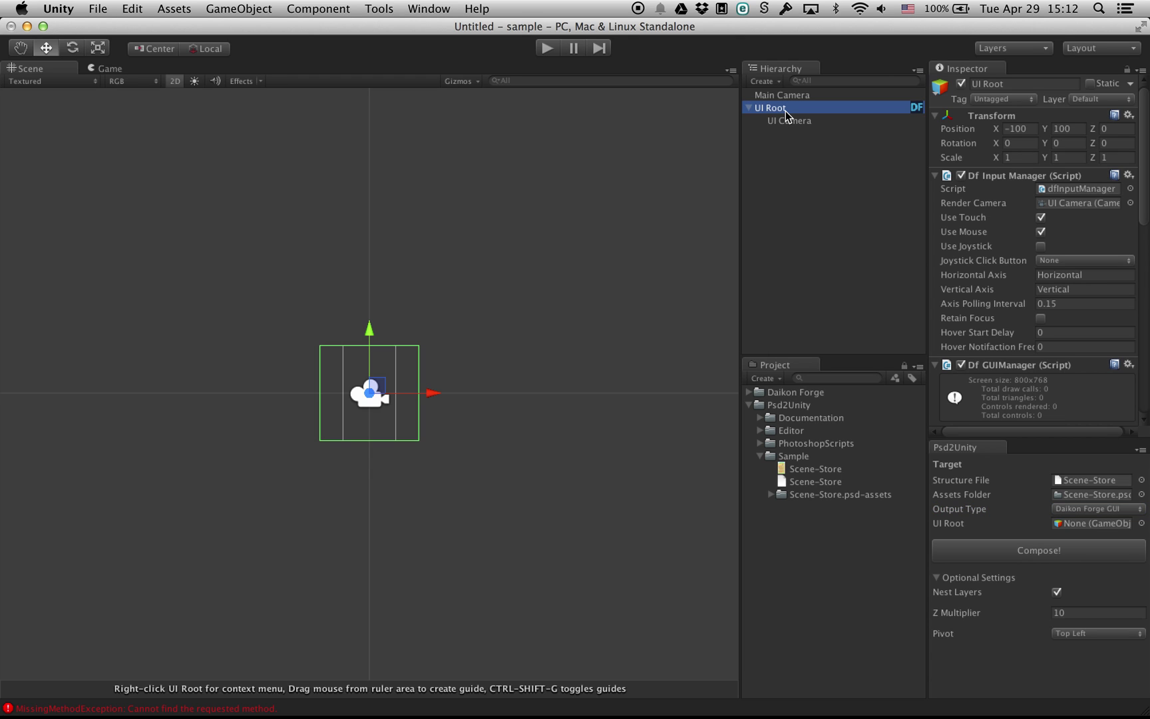
drag(786, 114, 1069, 530)
click(1073, 613)
text(0)
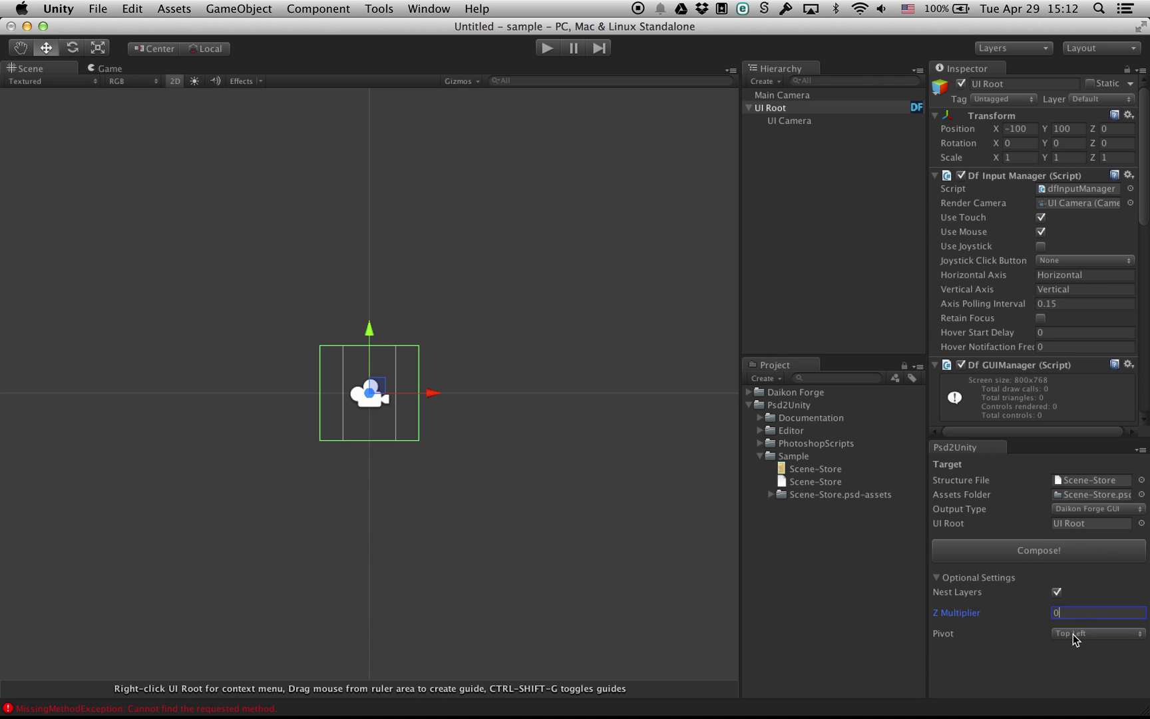
click(1076, 634)
click(1076, 630)
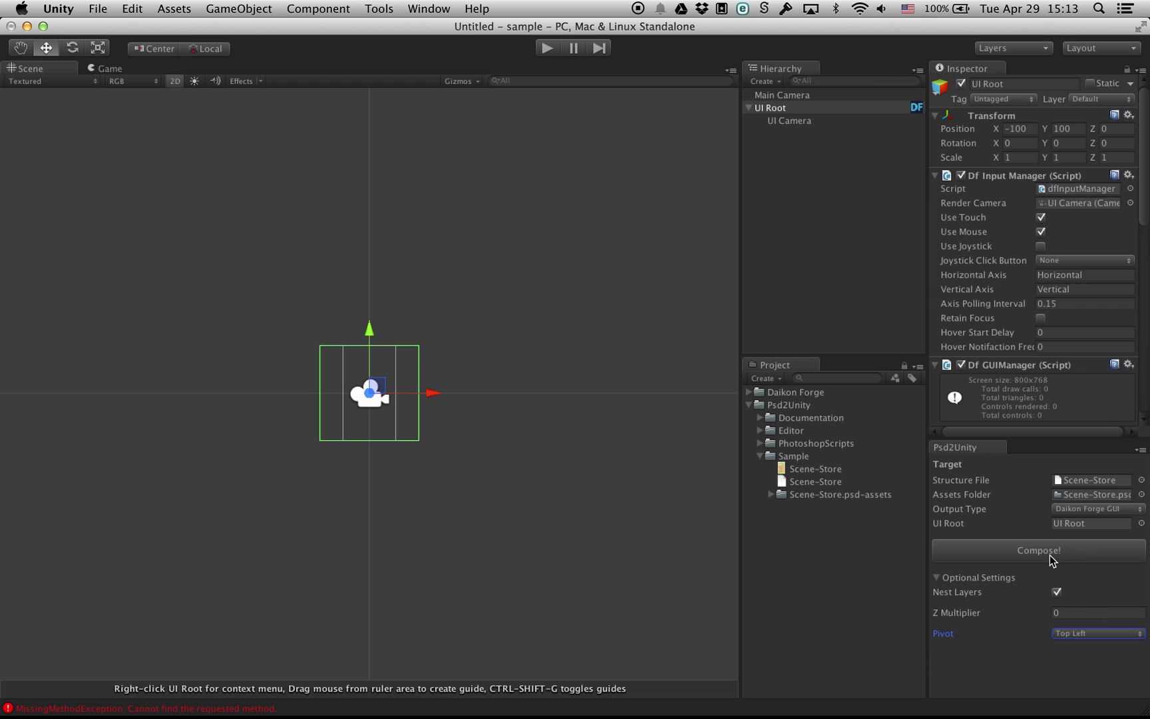
click(1050, 555)
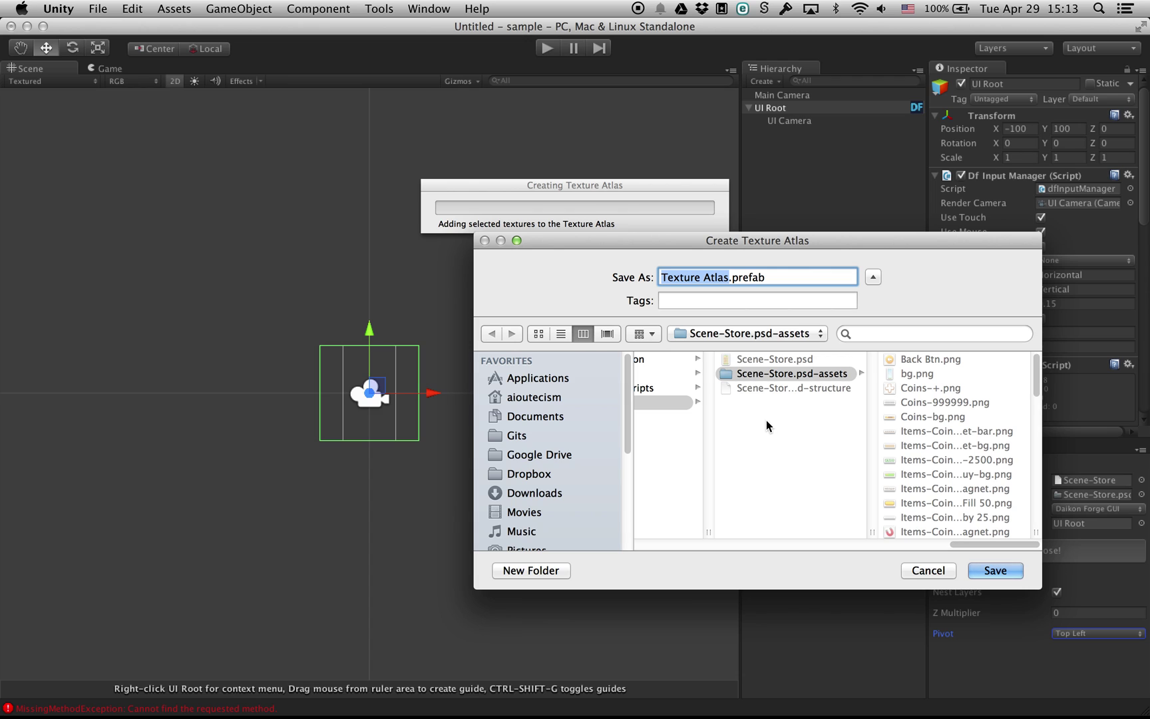
Save the texture atlas as Store.prefab in the Sample folder.
click(663, 402)
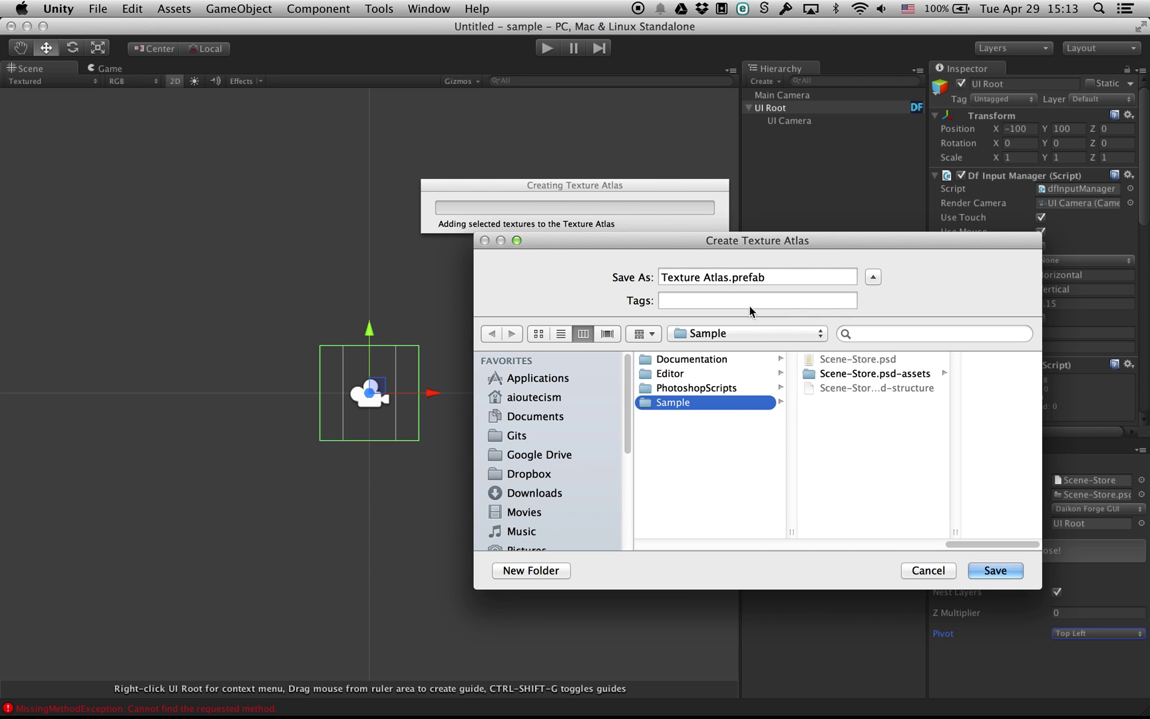
click(728, 278)
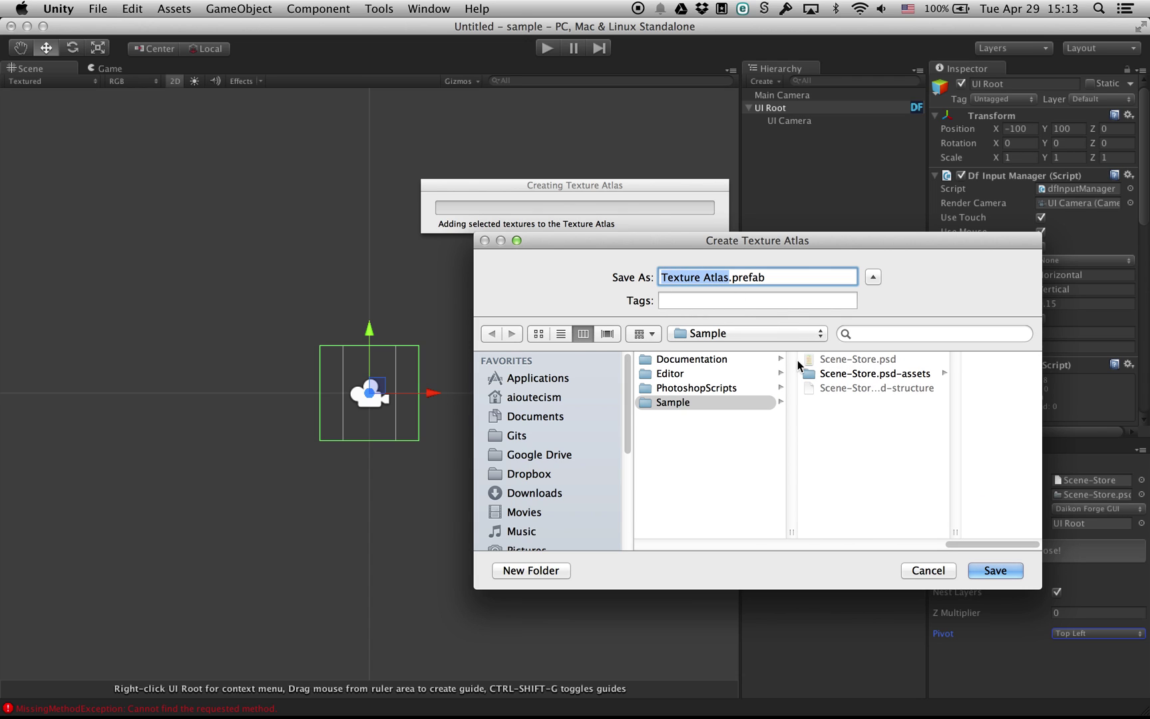
text(Store)
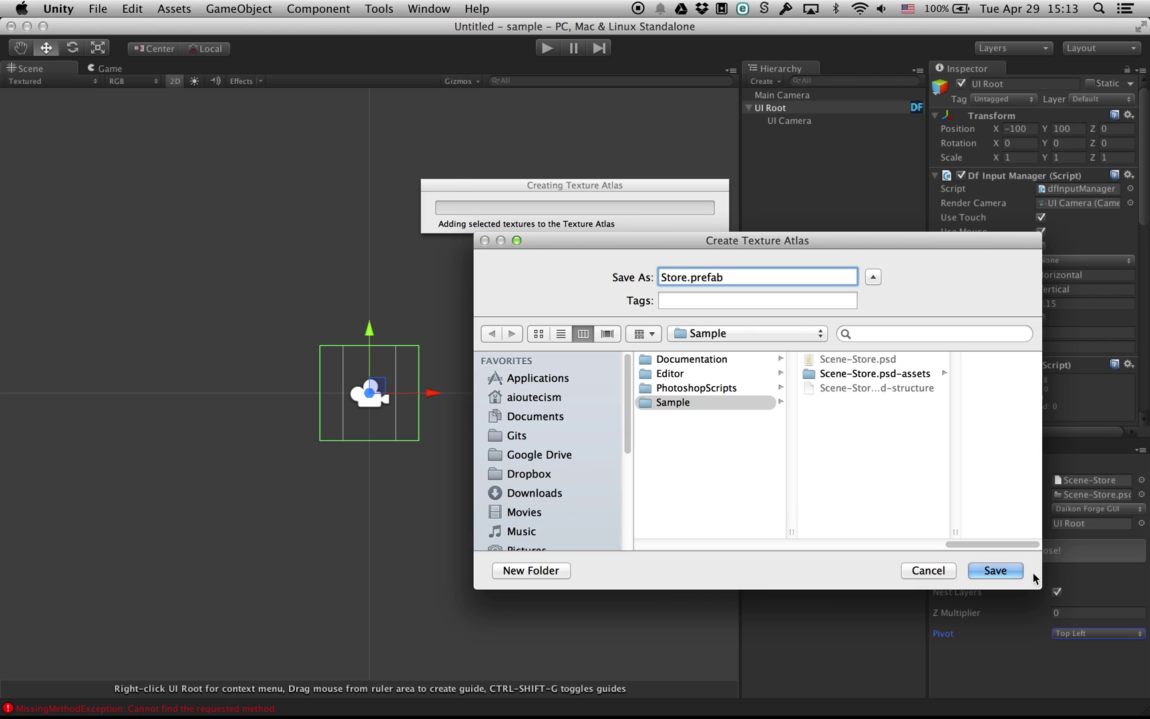
click(1017, 573)
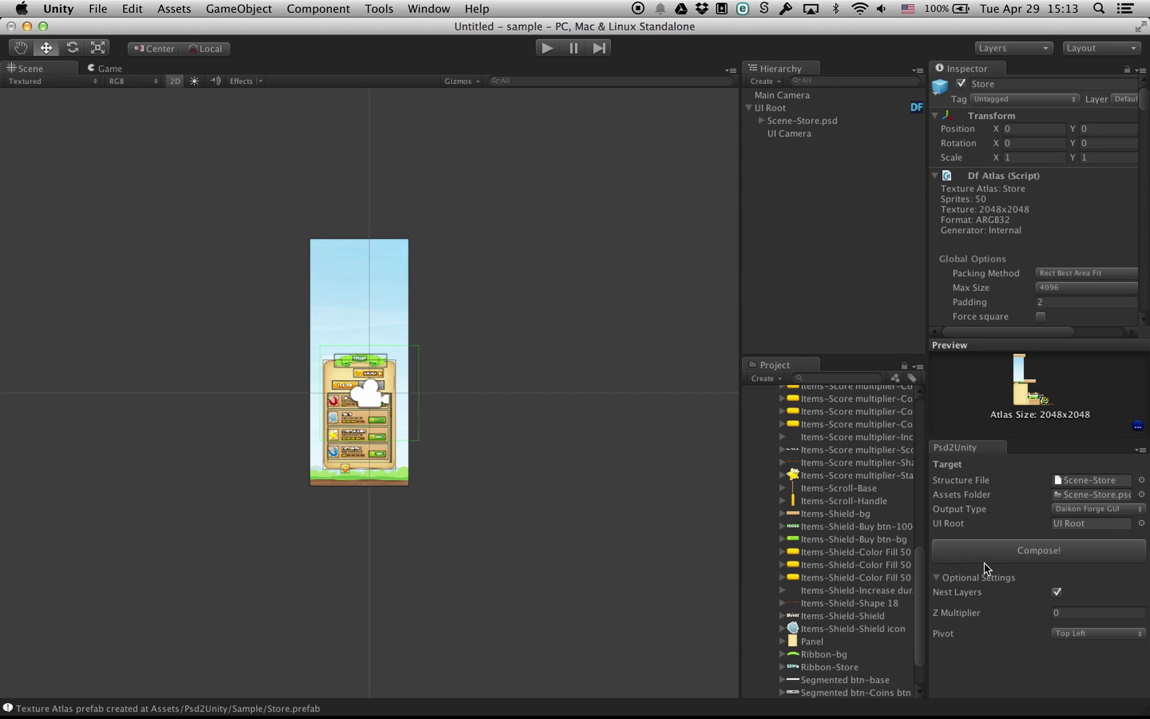
Inspect the generated Store atlas texture, atlas prefab, and the composed Scene-Store.psd object.
click(772, 494)
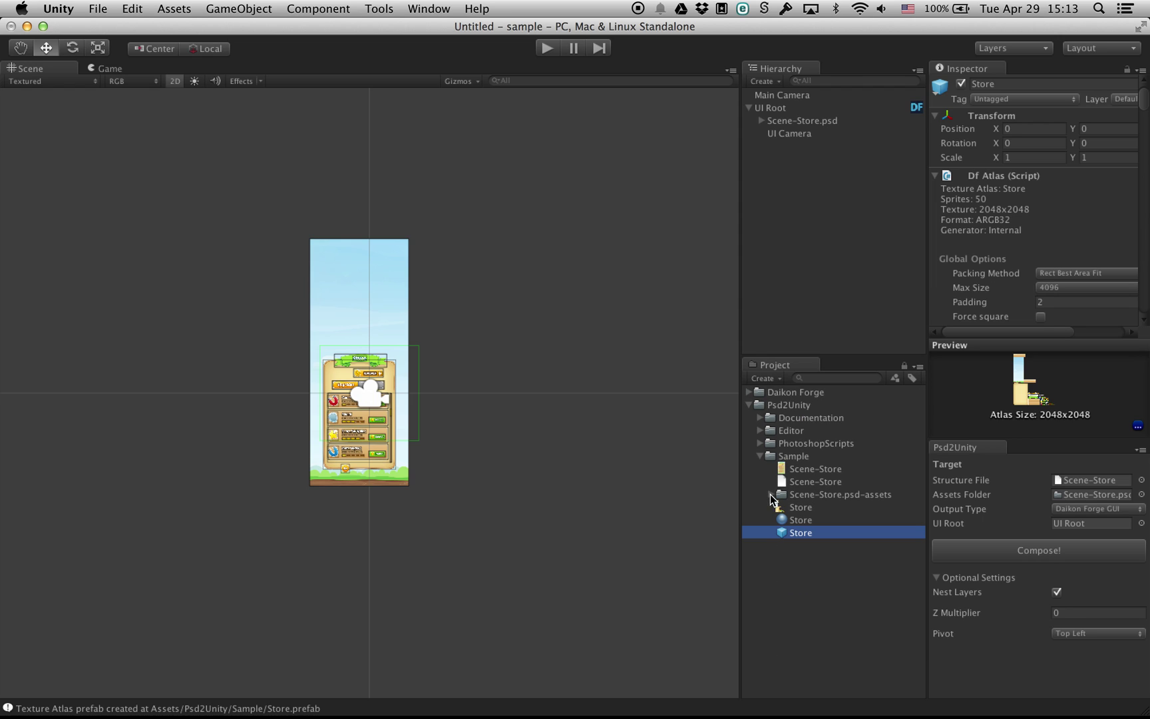
click(809, 513)
click(808, 504)
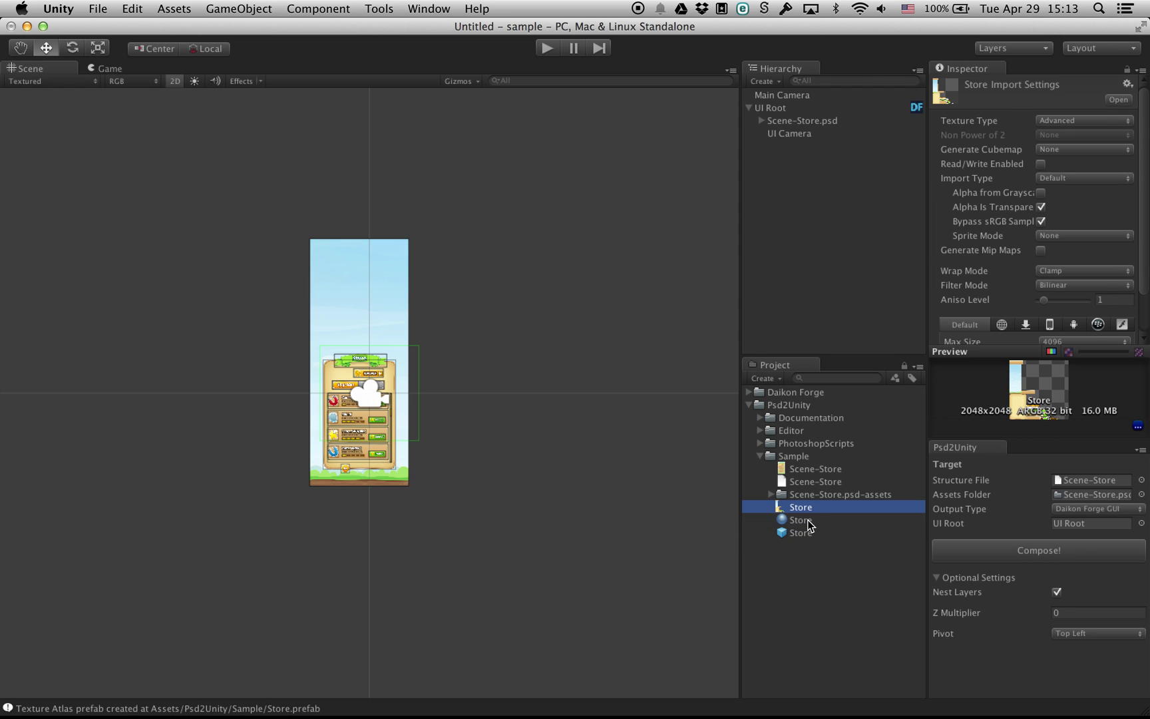
click(814, 533)
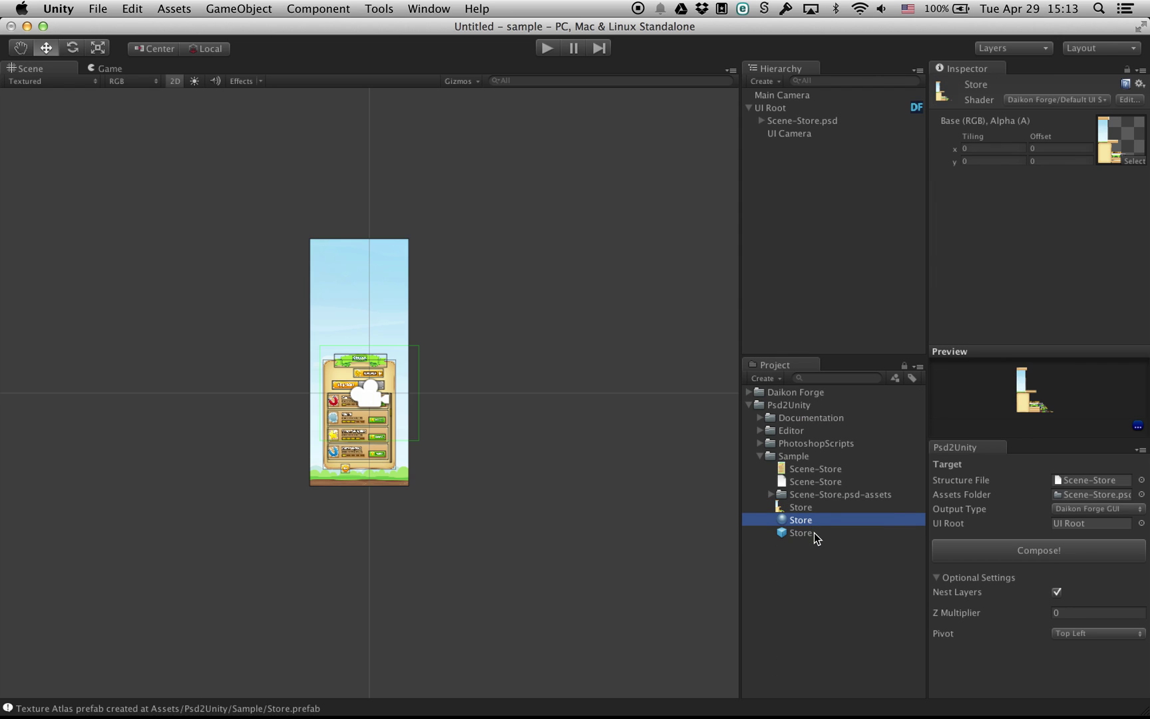
click(794, 120)
Set UI Root's target resolution to 640 × 1138 and apply it.
double_click(783, 110)
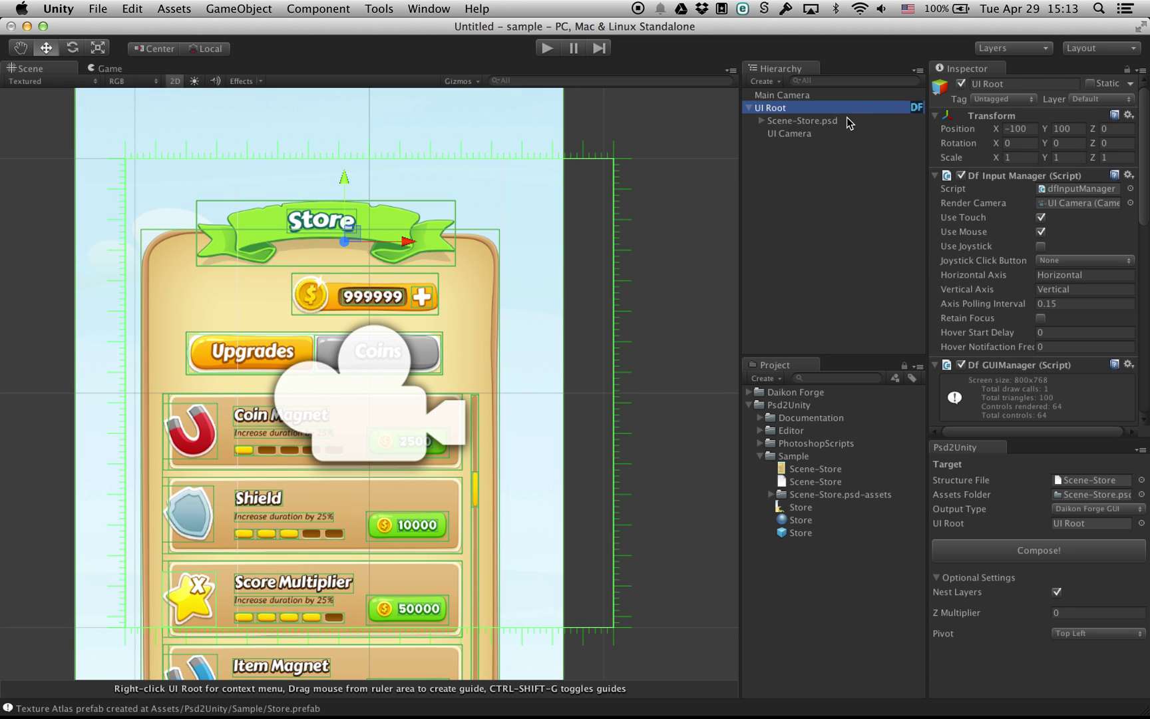
scroll(1083, 266, down, 10)
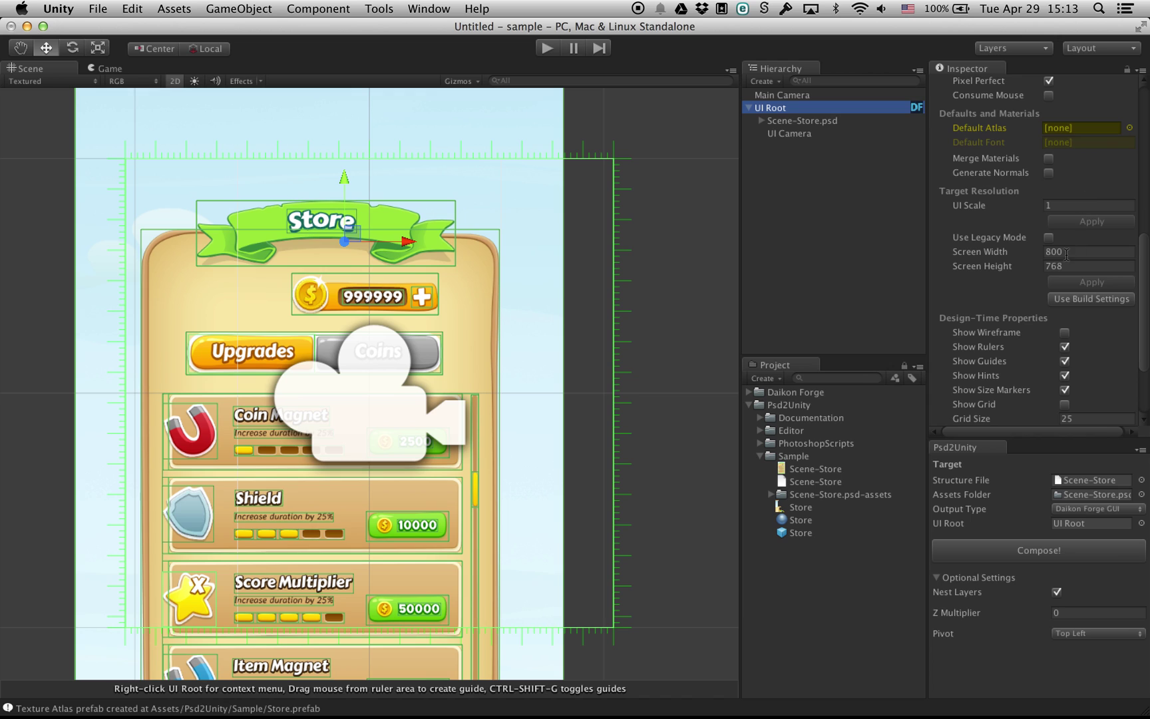
click(1066, 254)
text(640)
key(Tab)
text(1)
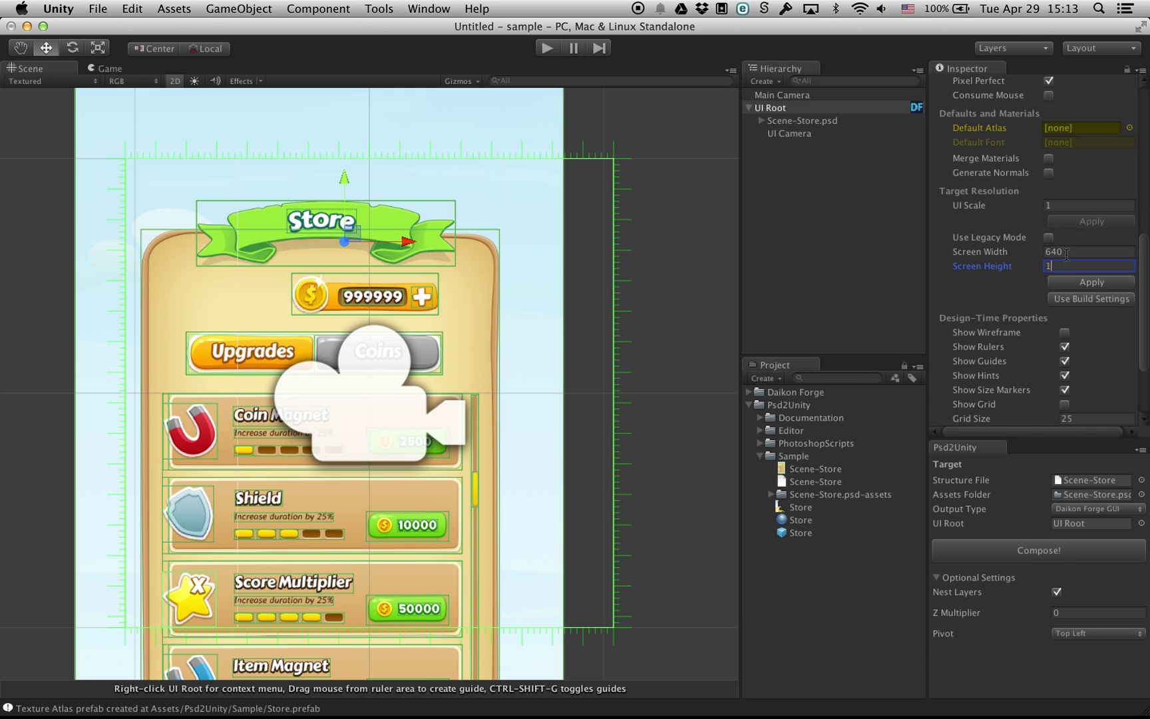
click(1078, 285)
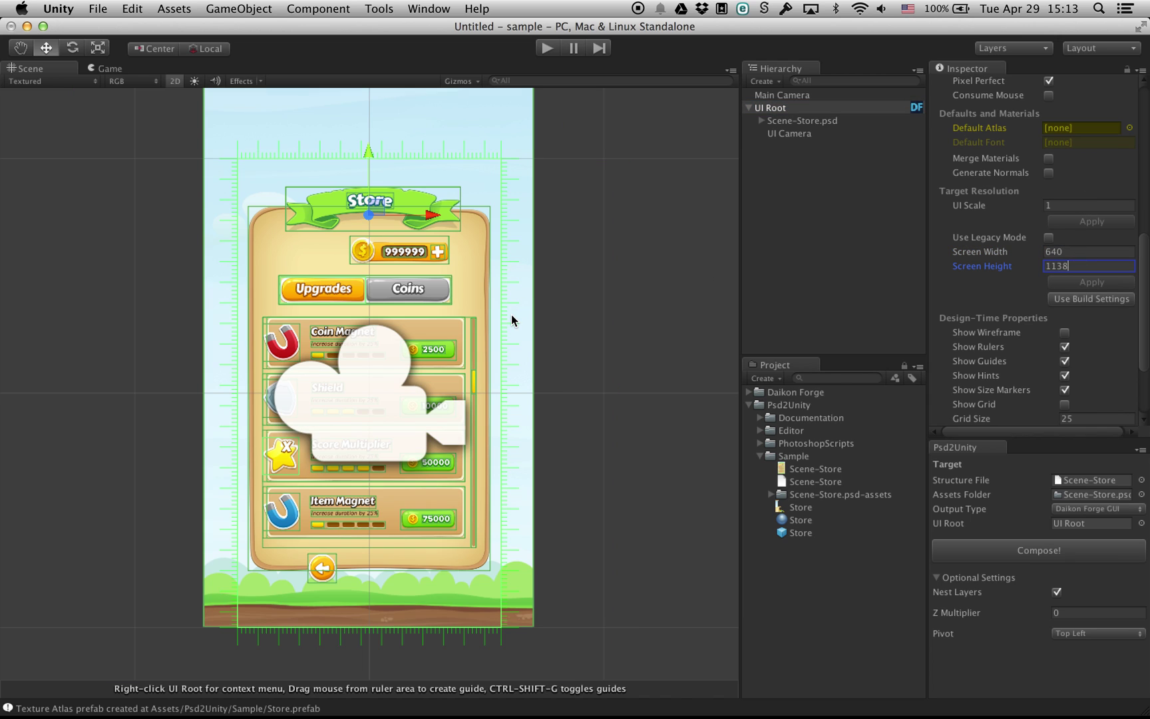
click(780, 122)
click(763, 122)
click(808, 147)
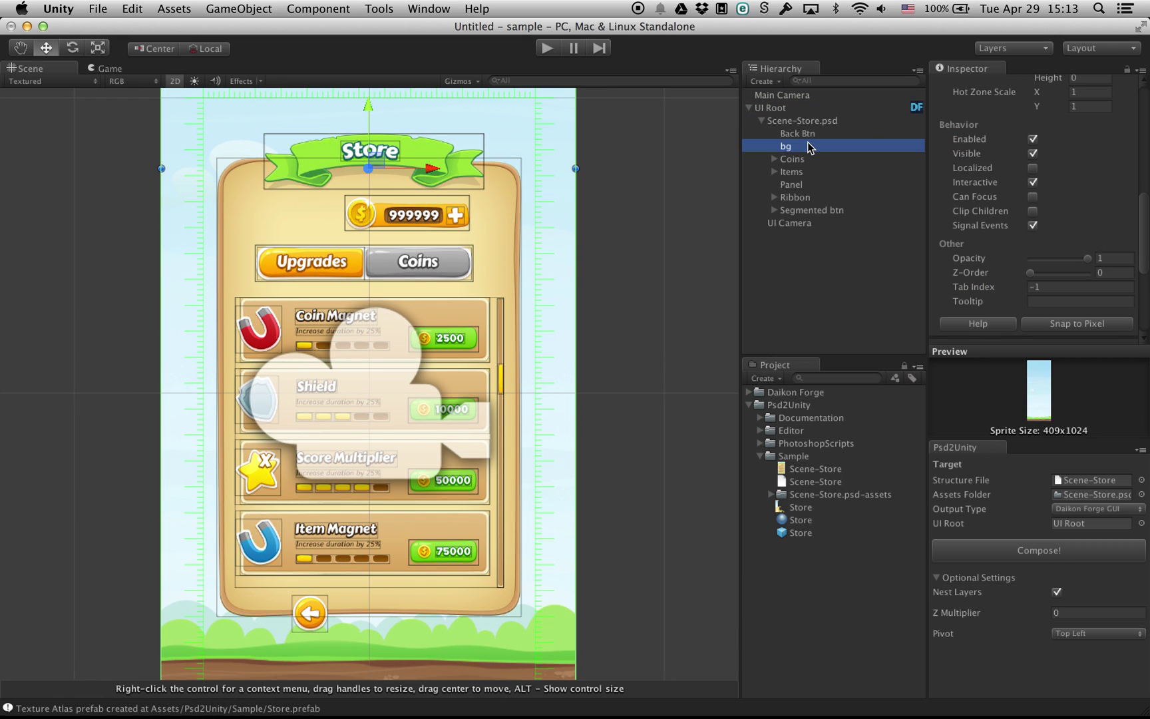
click(805, 164)
click(797, 173)
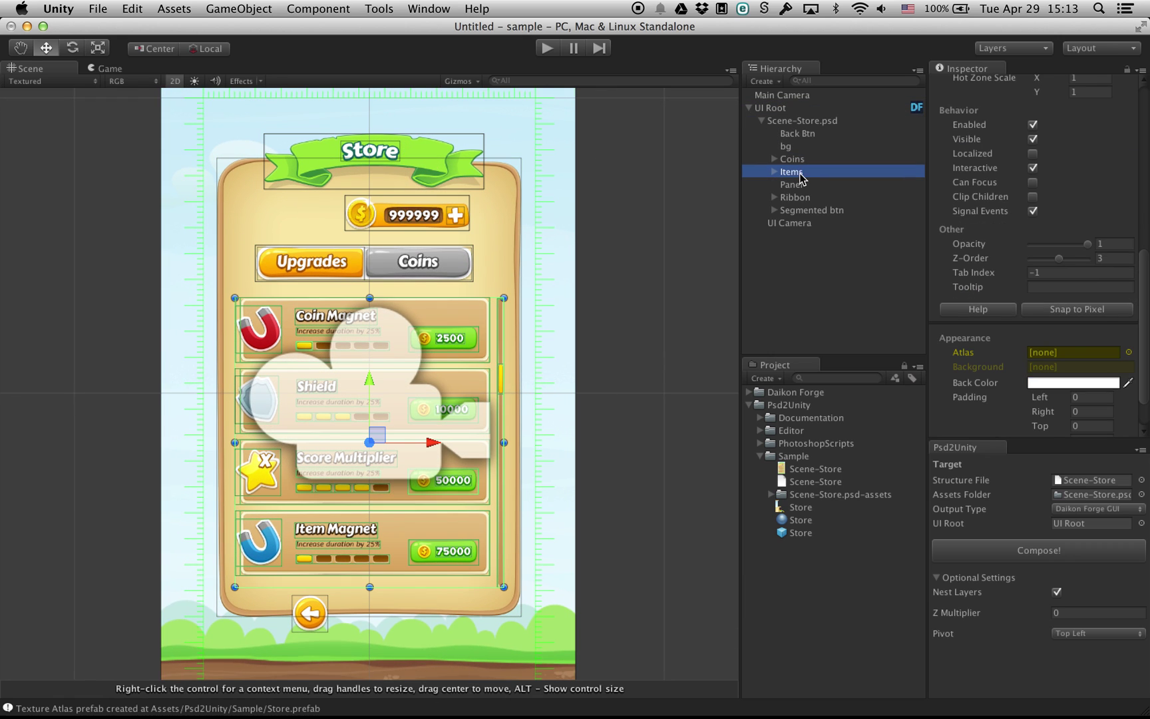
click(775, 171)
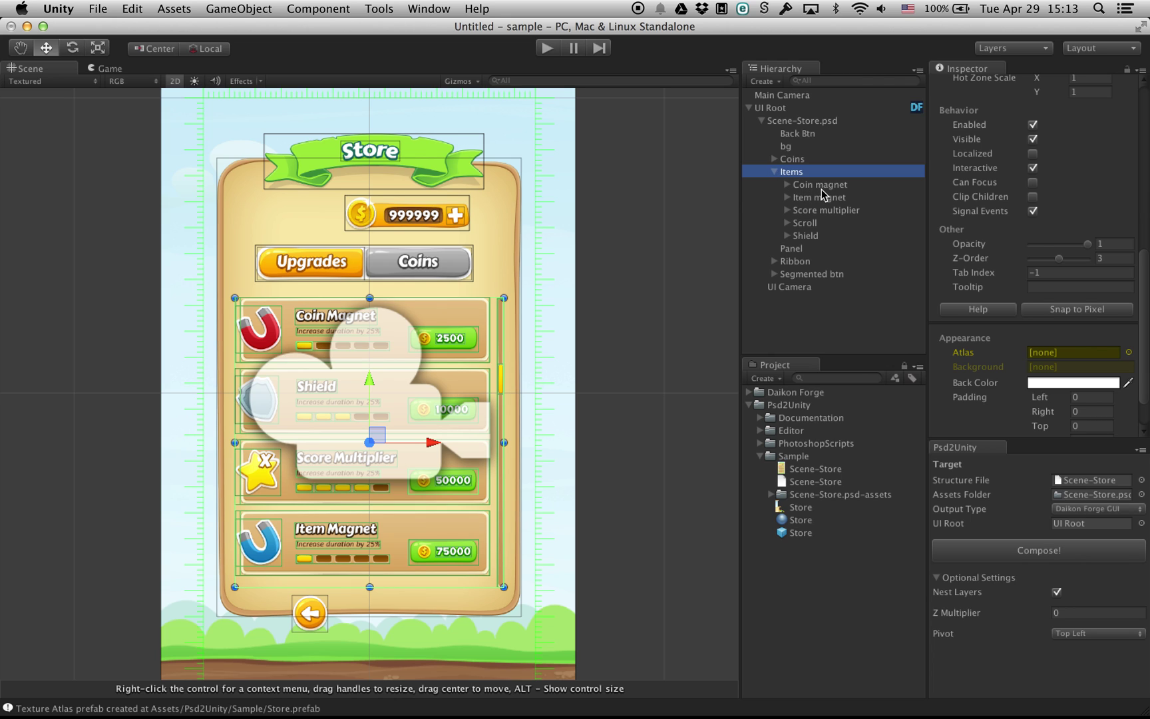
click(823, 197)
click(788, 184)
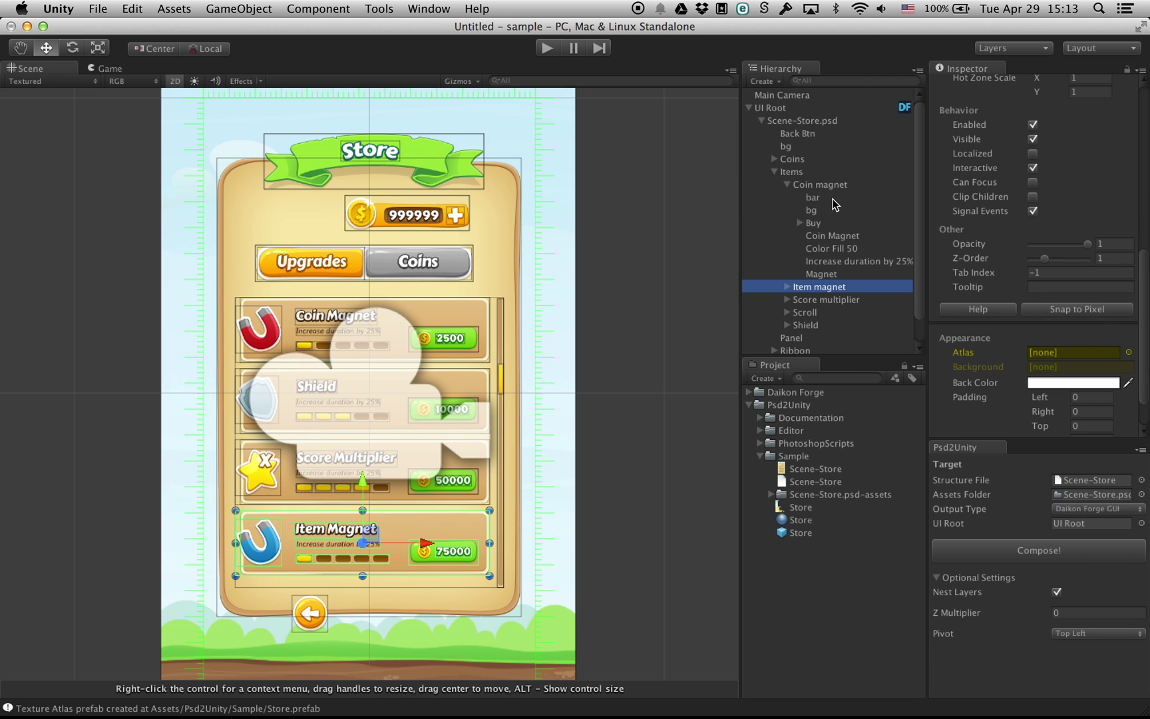
click(813, 197)
click(830, 262)
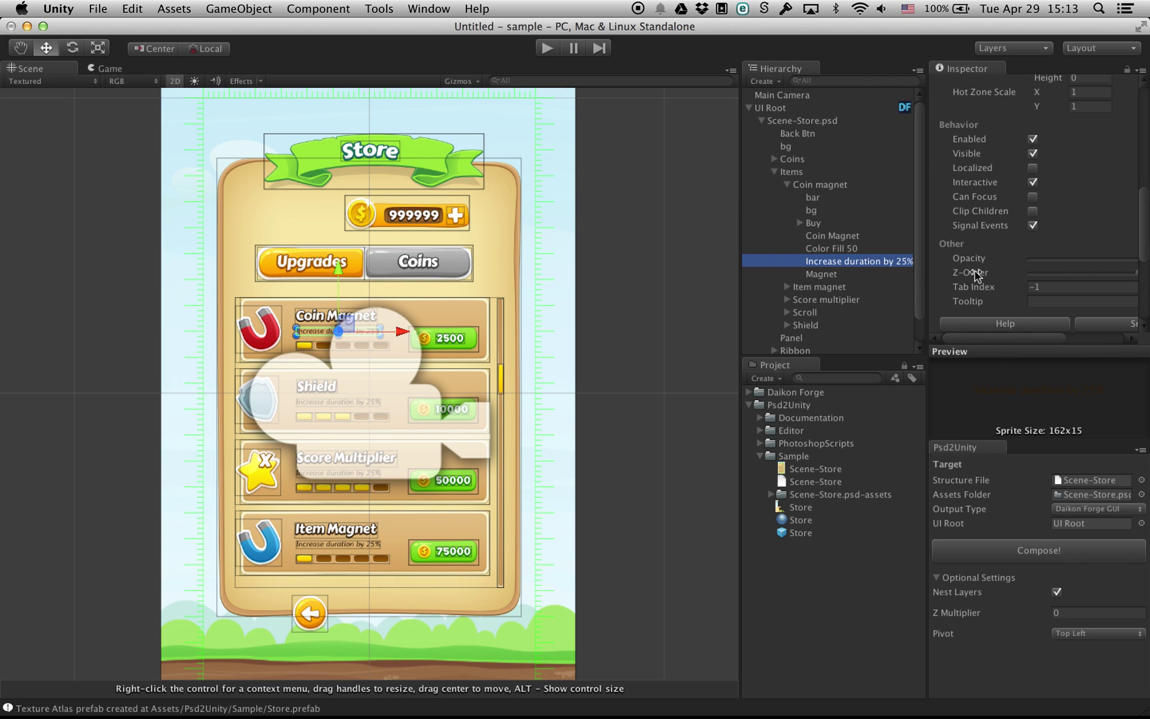
click(836, 249)
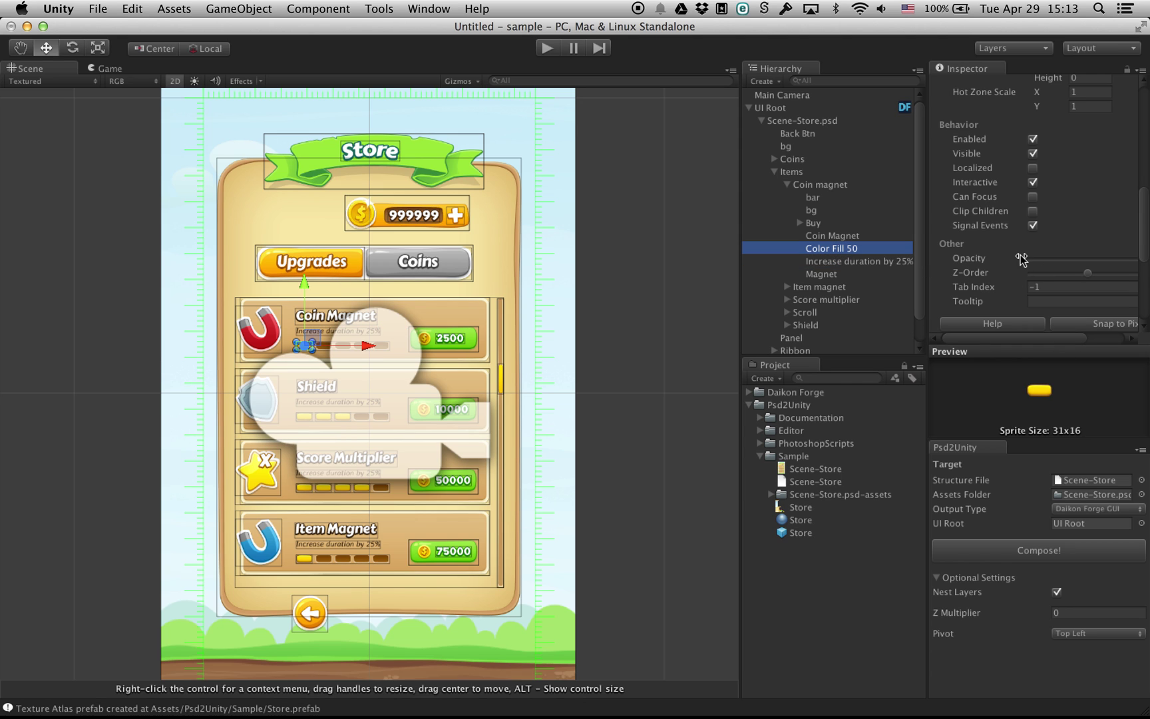
scroll(1022, 259, right, 4)
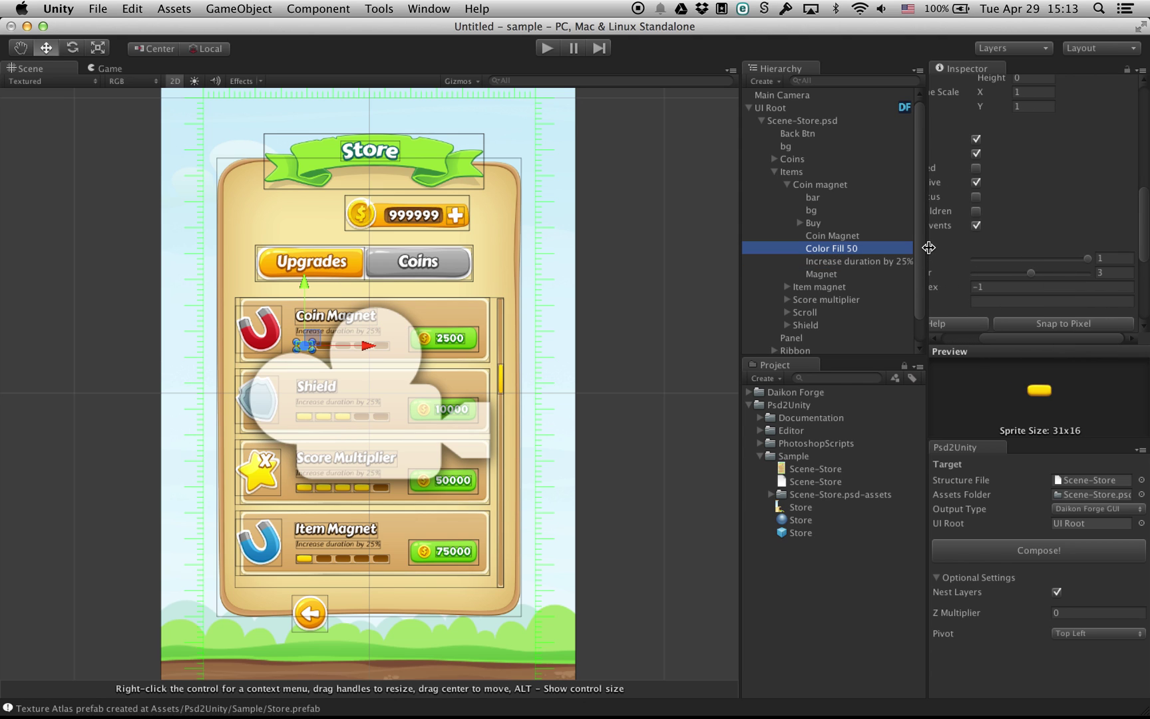
drag(928, 250, 889, 250)
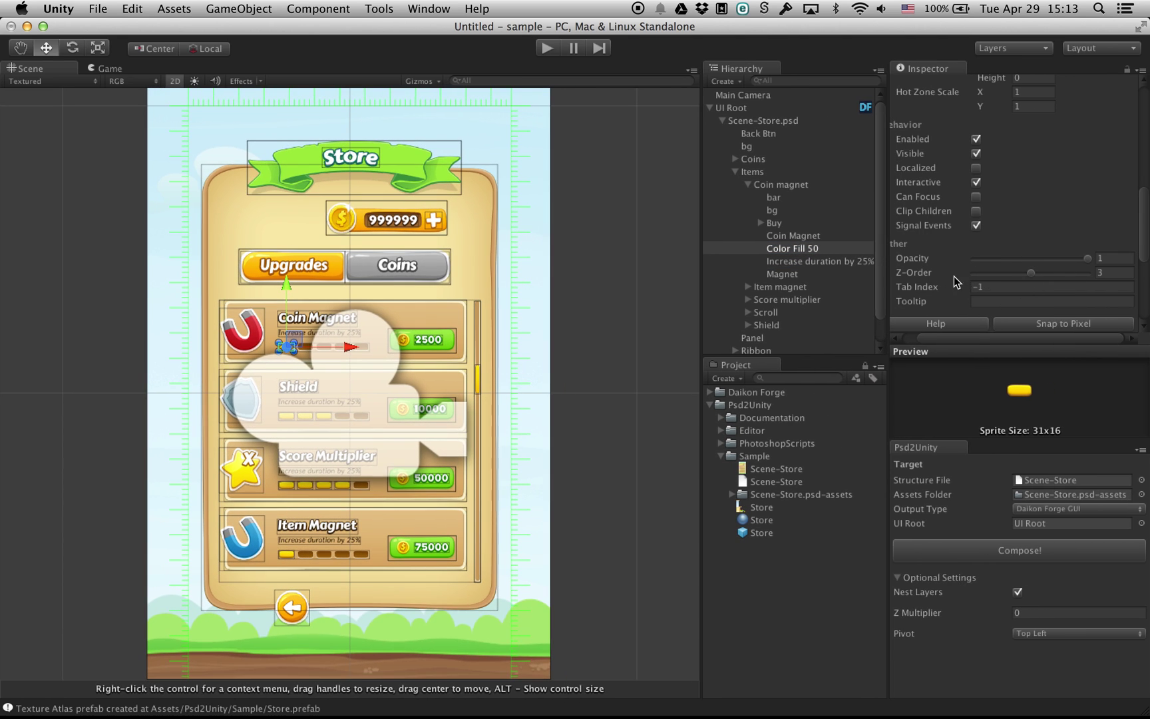
click(782, 210)
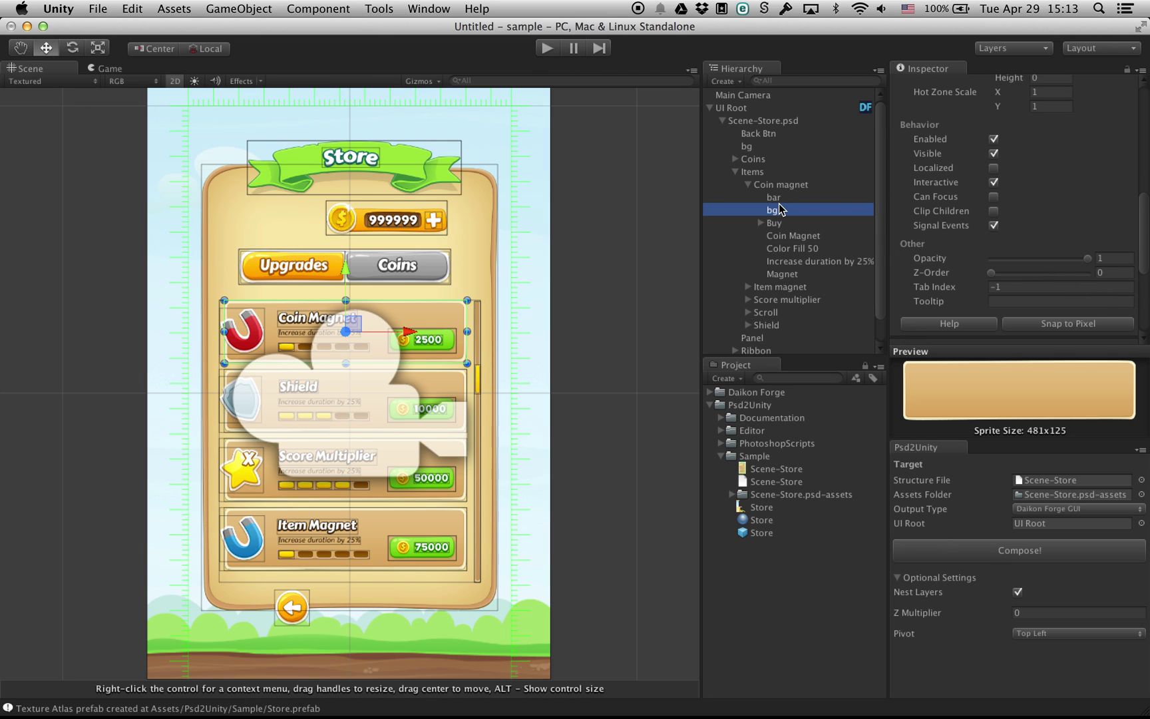
click(799, 274)
click(828, 261)
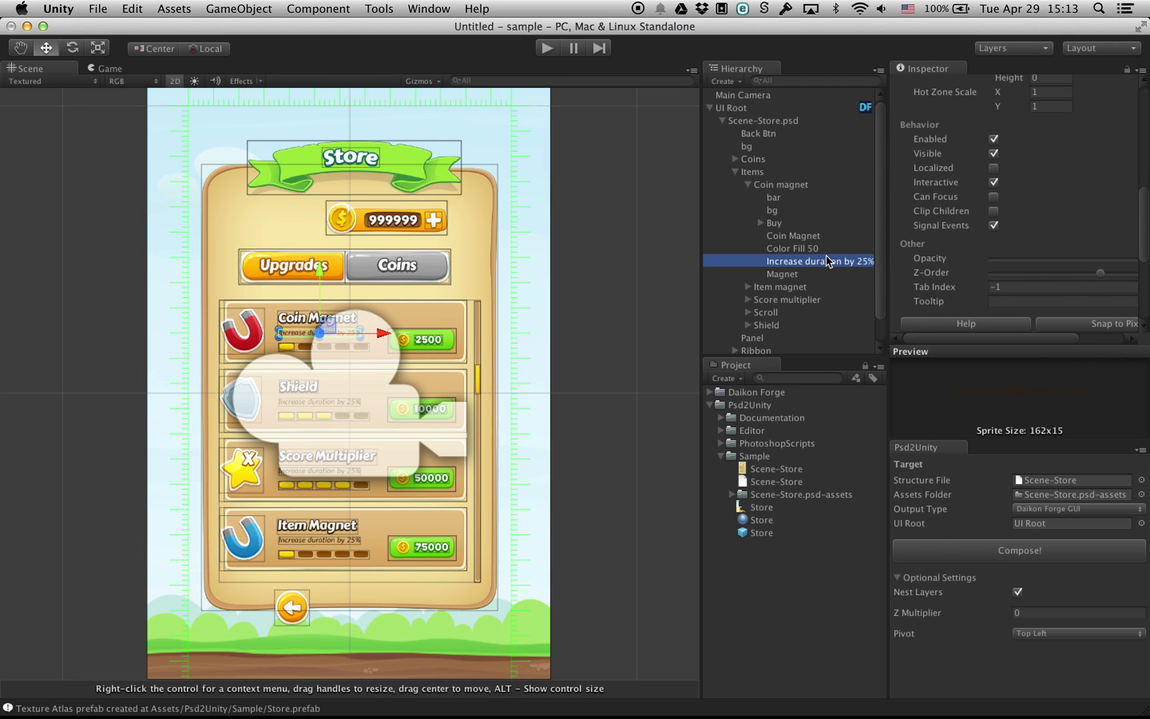
scroll(938, 180, up, 5)
scroll(938, 180, up, 3)
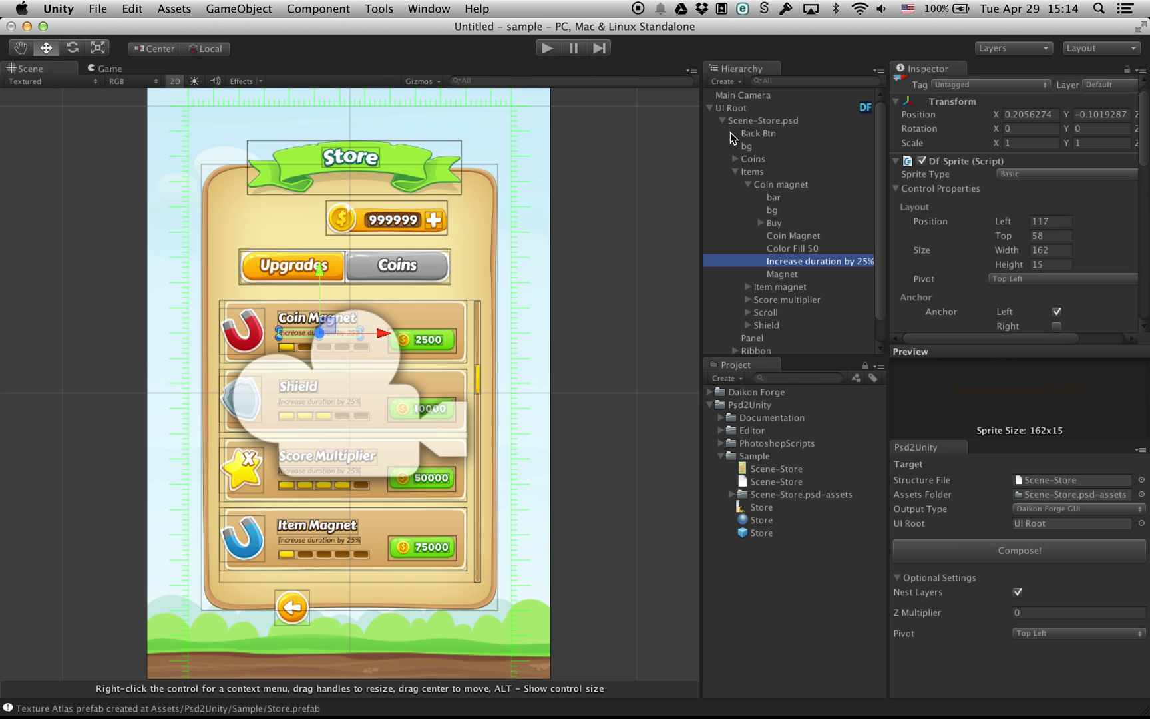
click(710, 108)
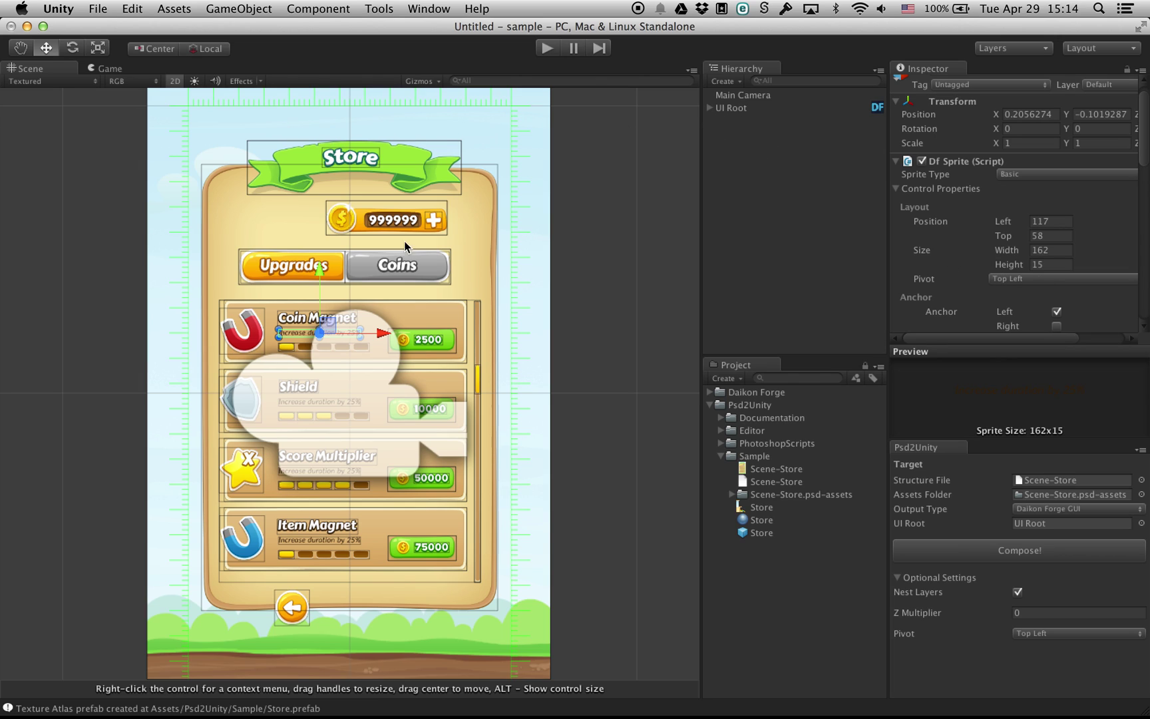